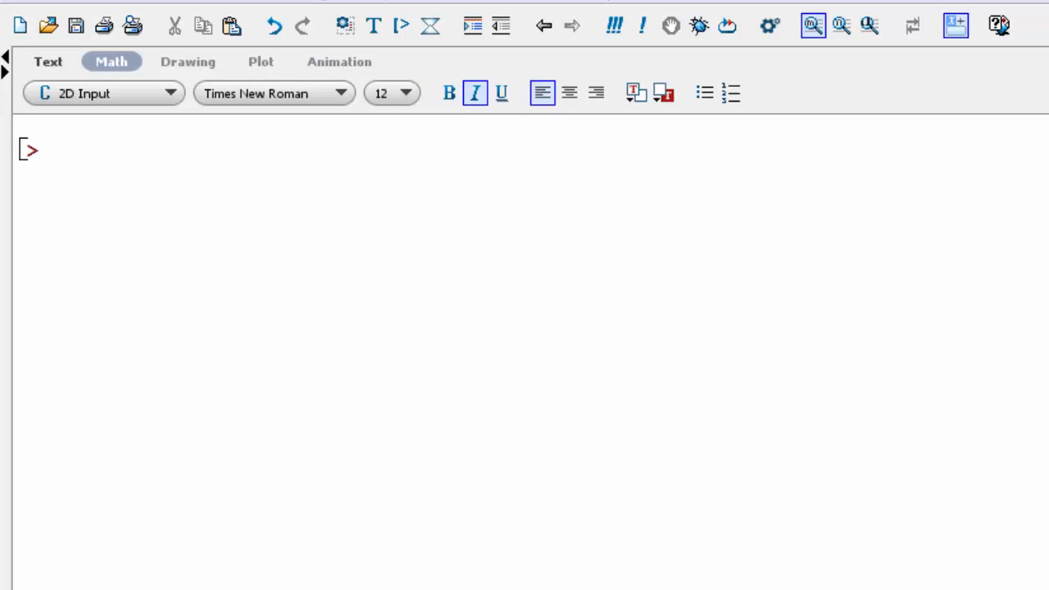
- Define and execute the function F := t→1 − exp(−0.2t) in the worksheet
text(F :)
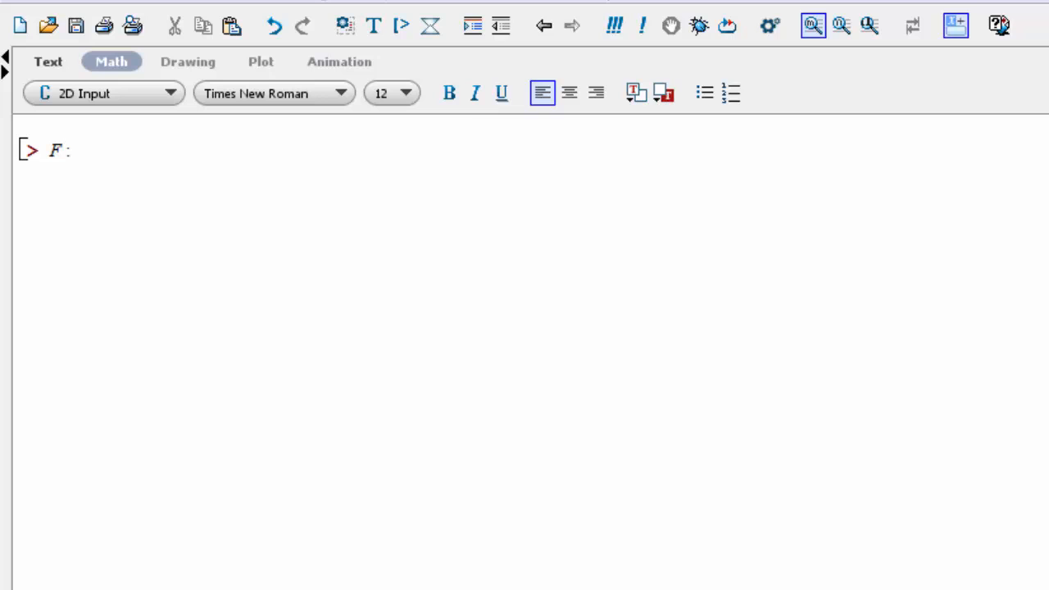
text(=t->1)
text(-)
text(exp()
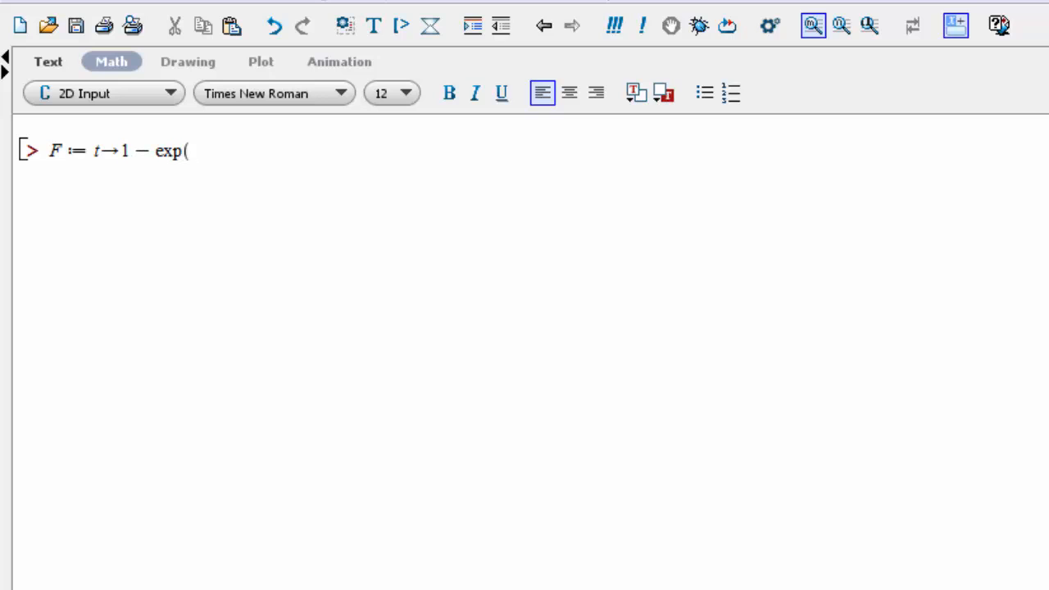
text(-0.2*t))
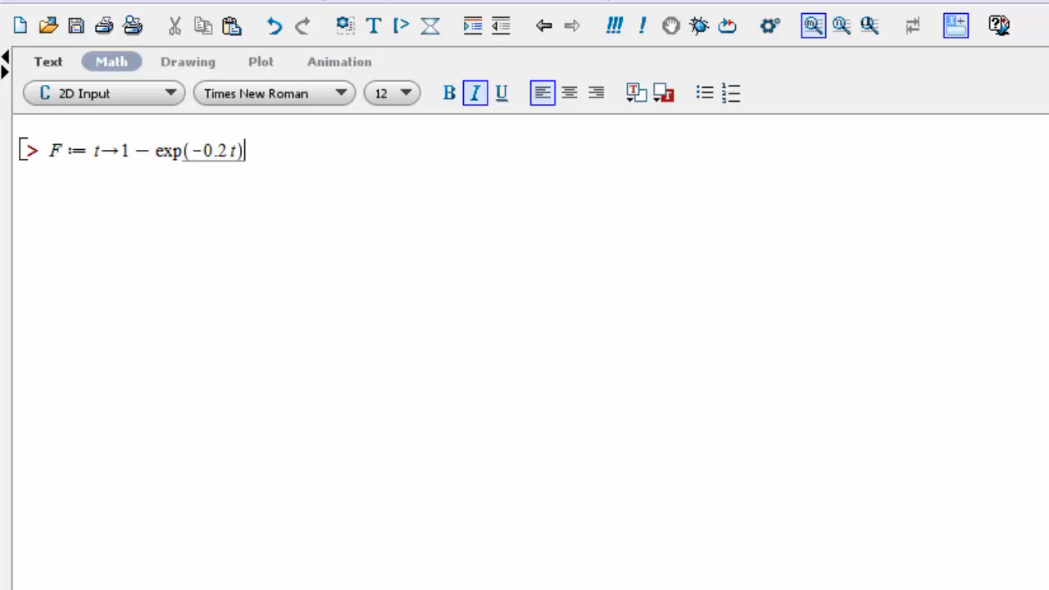
key(Return)
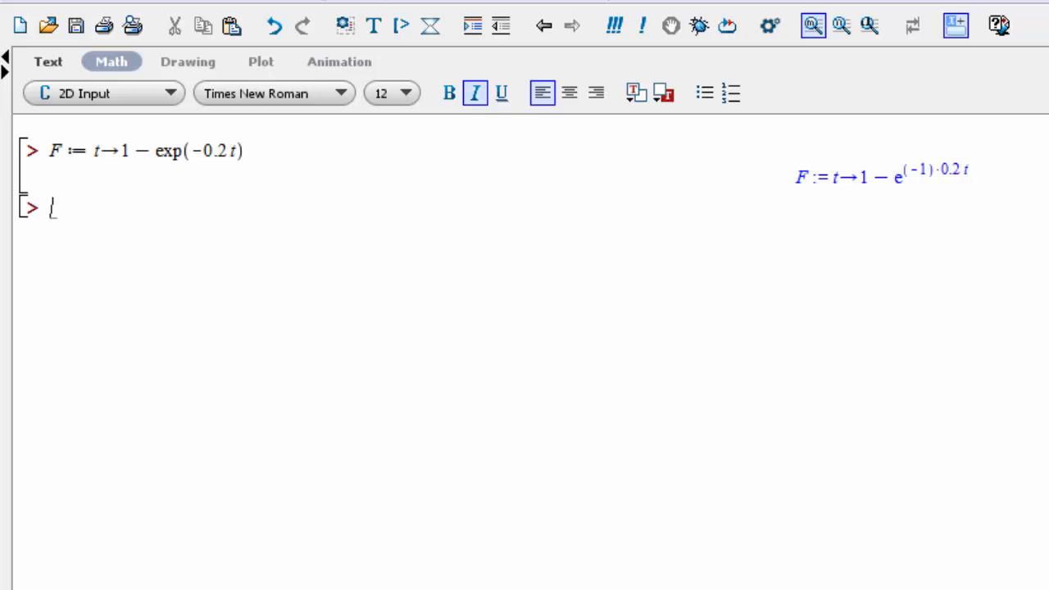
- Add the text question "What is the probability that a car will arrive within 5 minutes of 9pm?" below the function definition
key(F5)
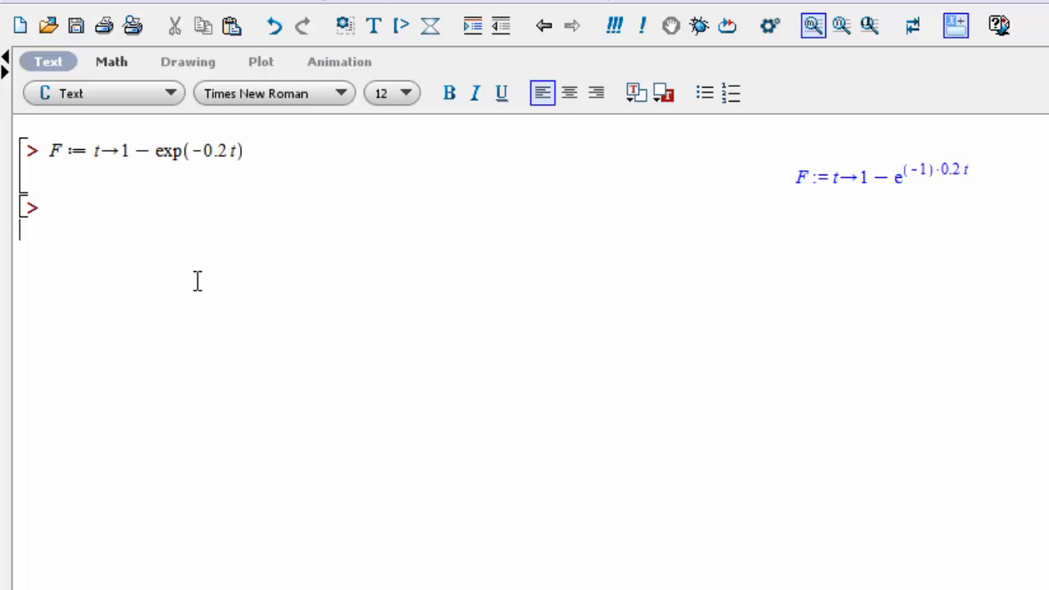
text(What is the probability that a car will arrive within 5 minutes of 9pm)
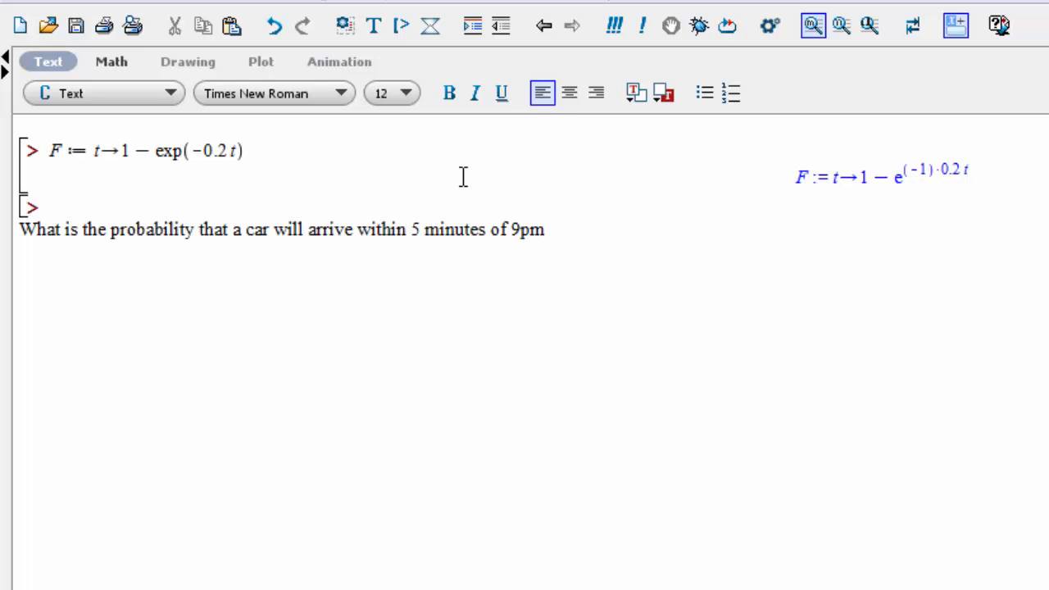
text(?)
- Evaluate F(5) below the question and round the result to four digits with evalf(%, 4)
click(399, 28)
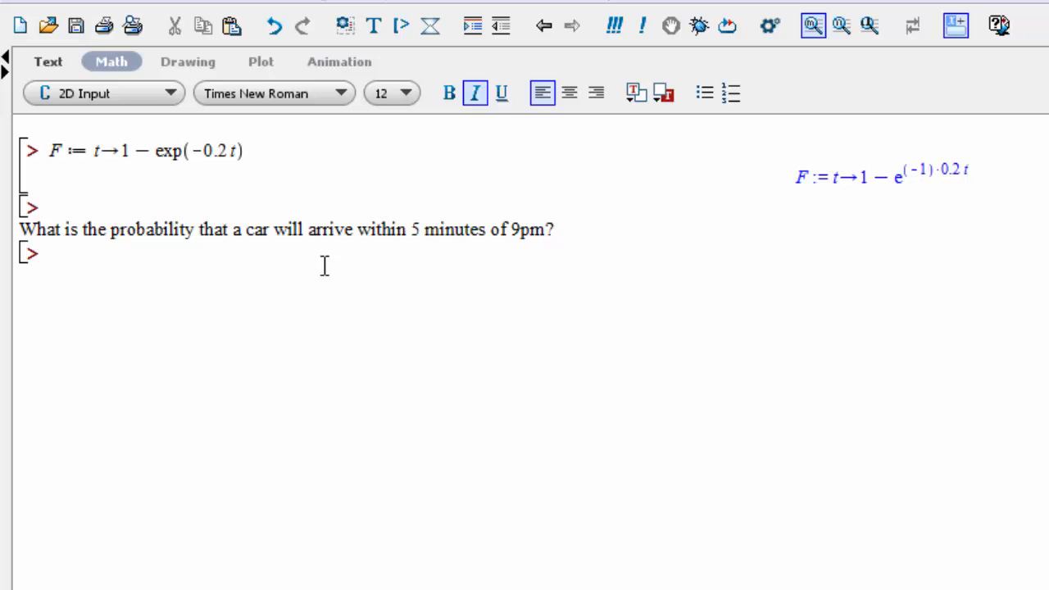
text(F(5))
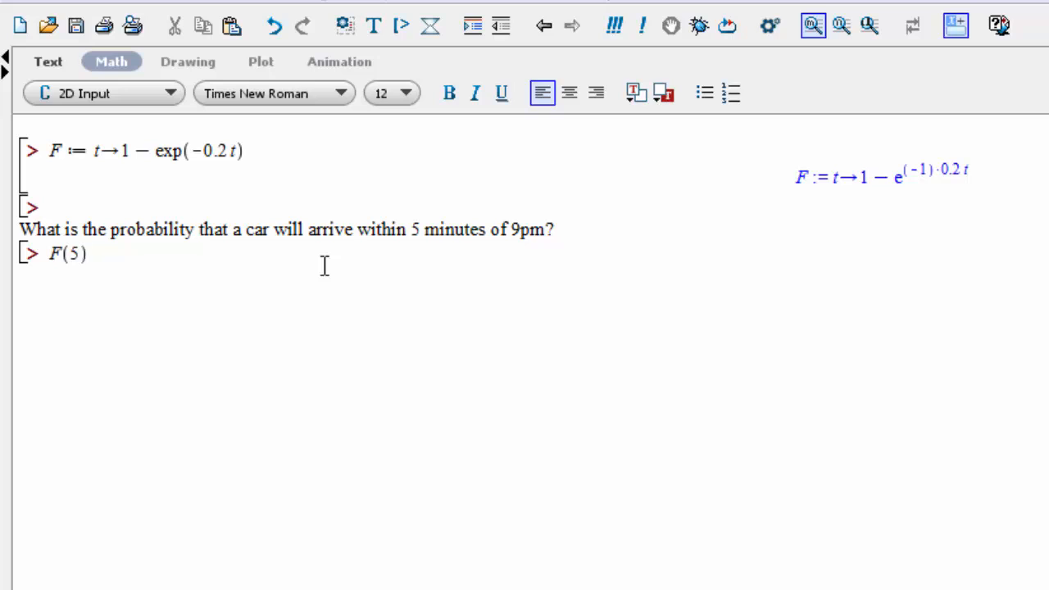
key(Return)
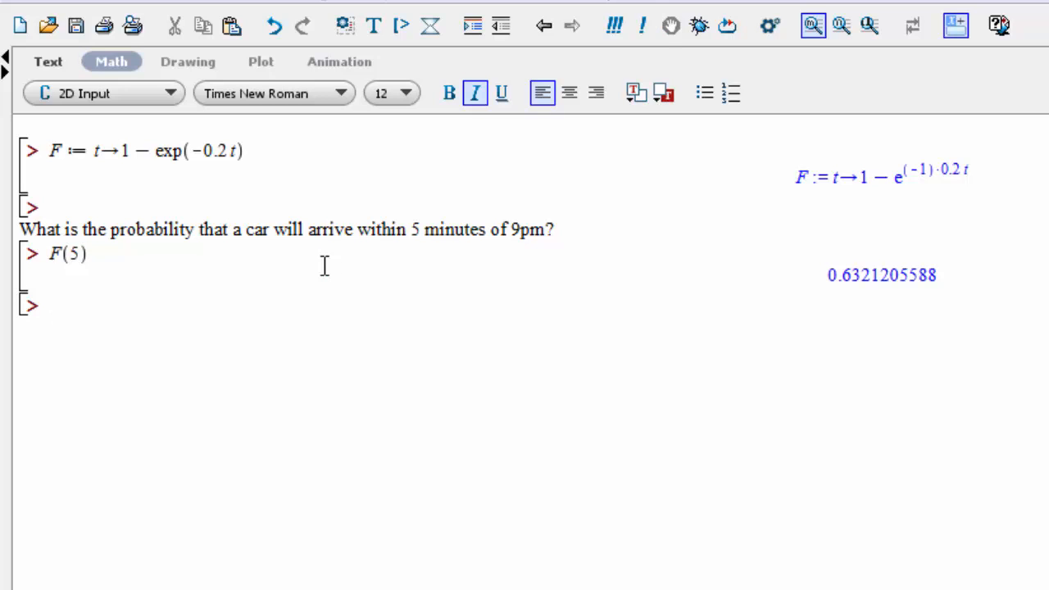
text(evalf()
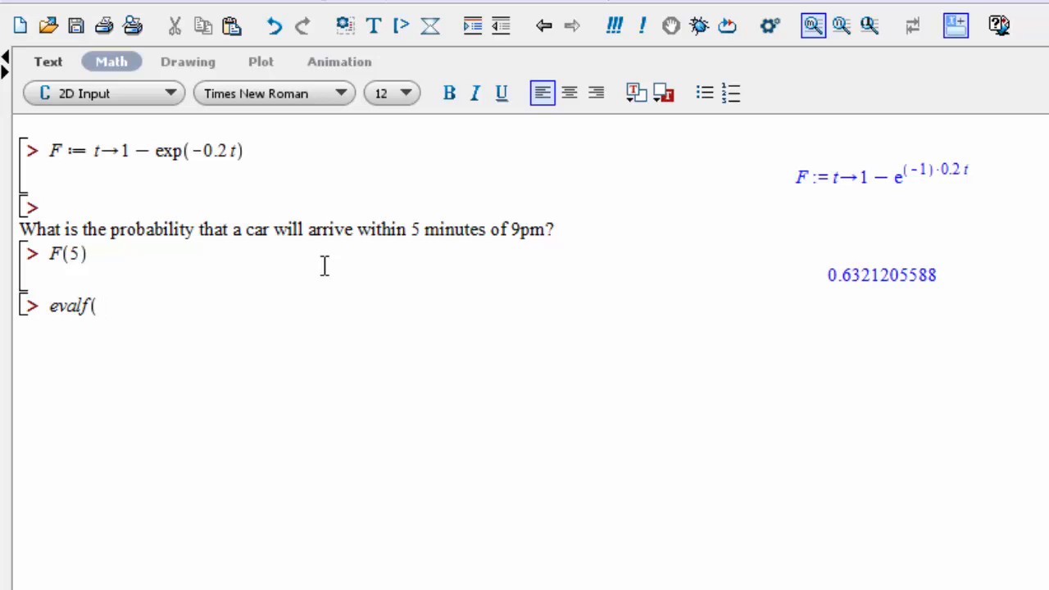
text(%,)
text(4))
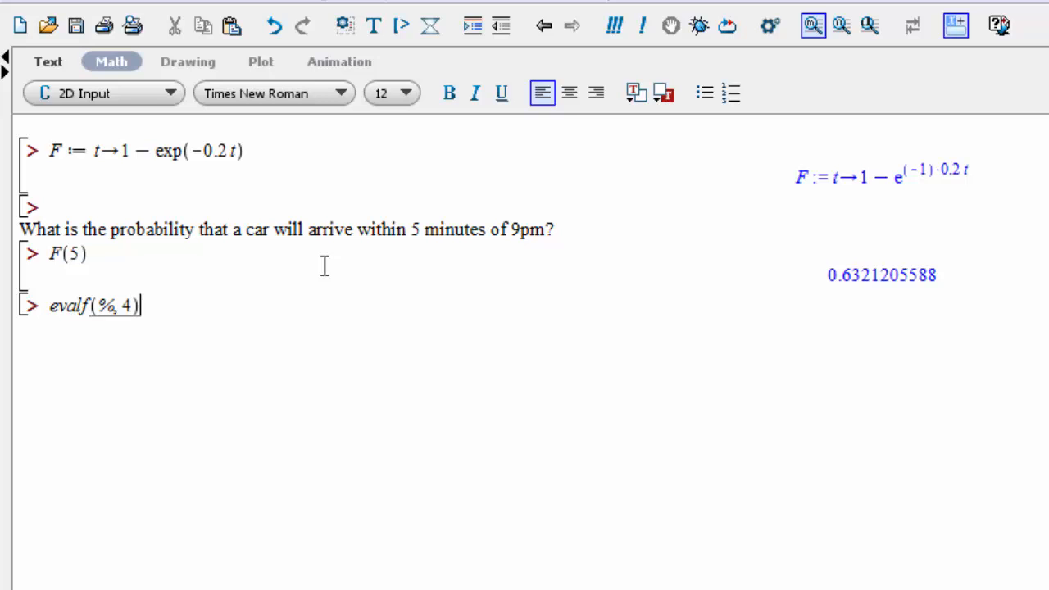
key(Return)
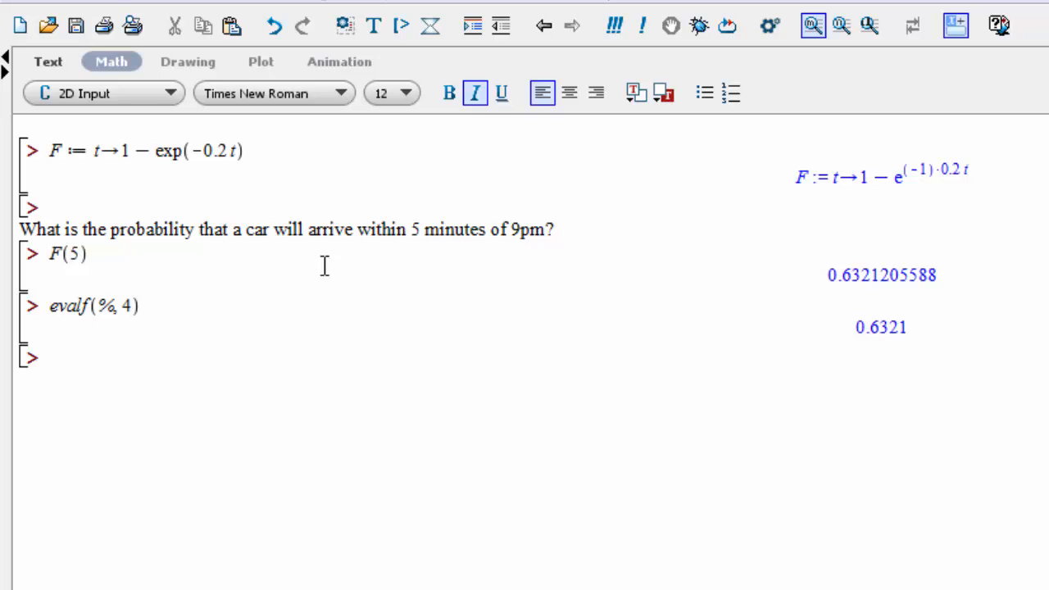
- Add the text line "Answer: The probability that a car will arrive within 5 minutes of 9pm is about 0.6321"
click(373, 26)
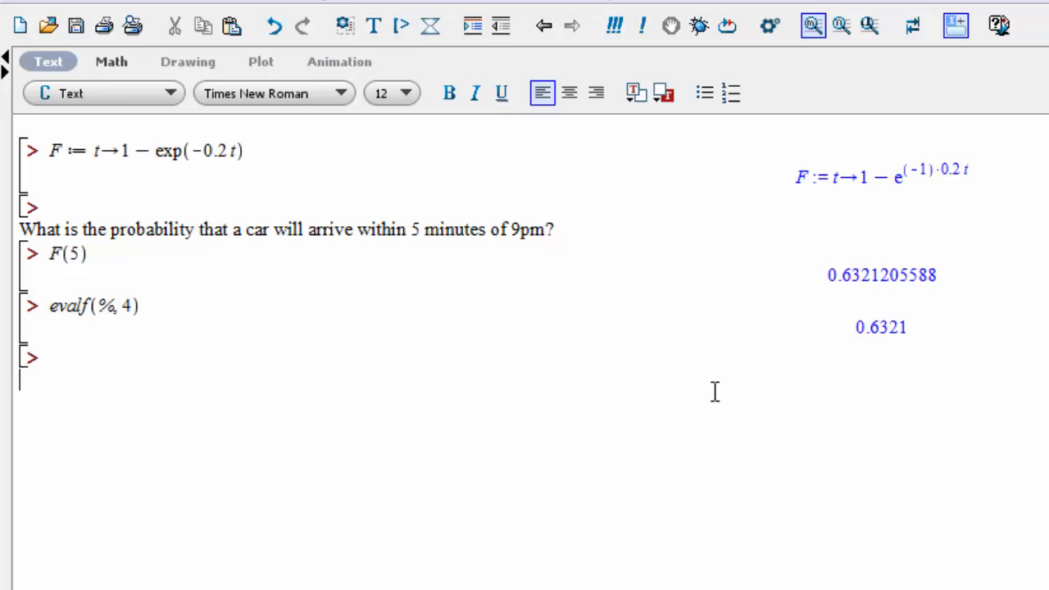
click(59, 356)
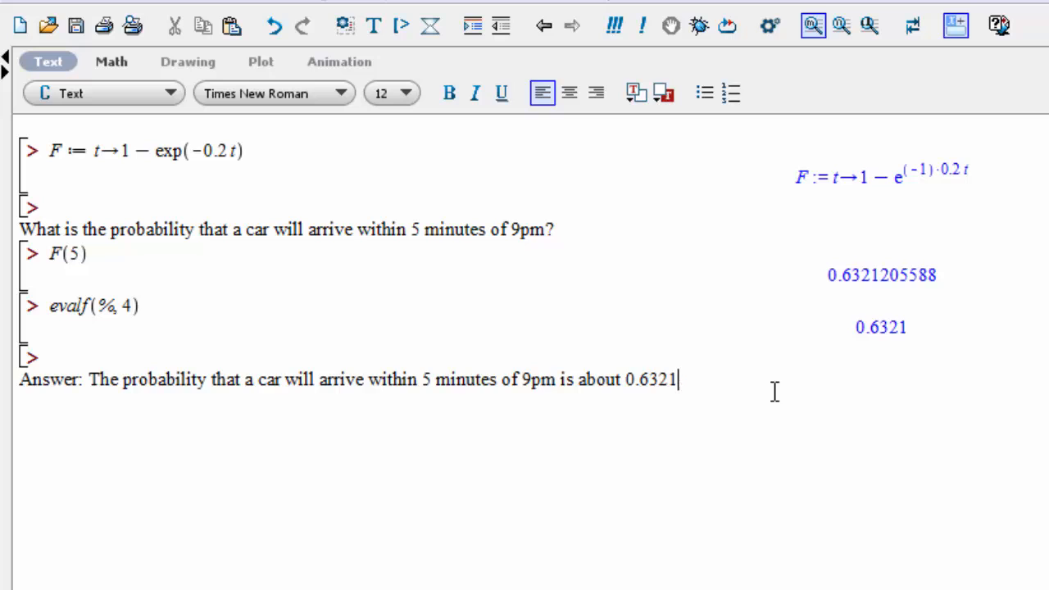
click(401, 27)
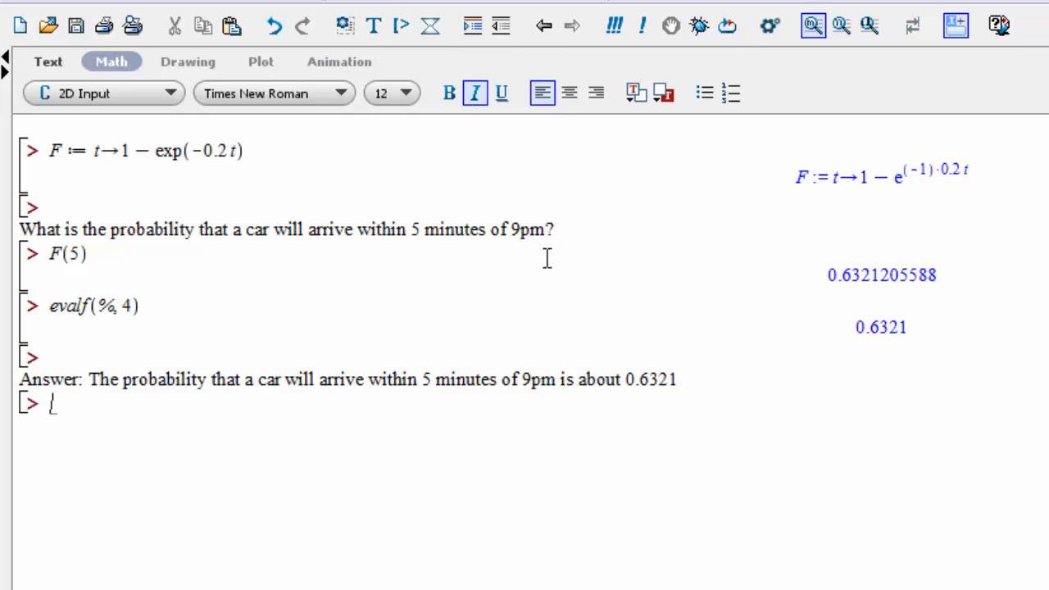
- Repeat the question as text below the answer, changing the time to 30 minutes of 9pm
text(What is the probability that a car will arrive within 5 minutes of 9 pm?)
key(F5)
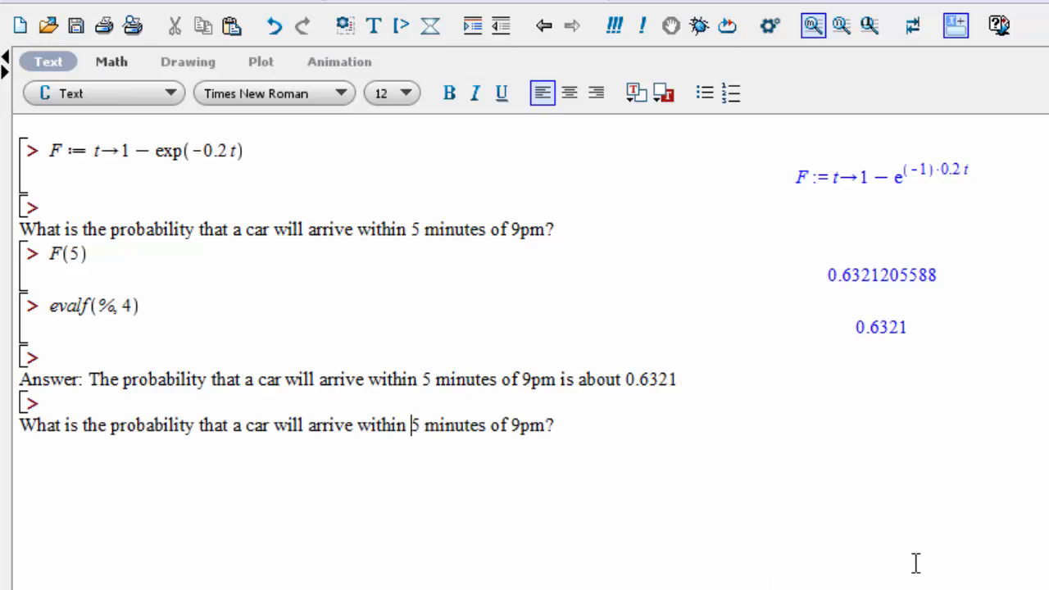
key(Delete)
key(Delete)
text(30)
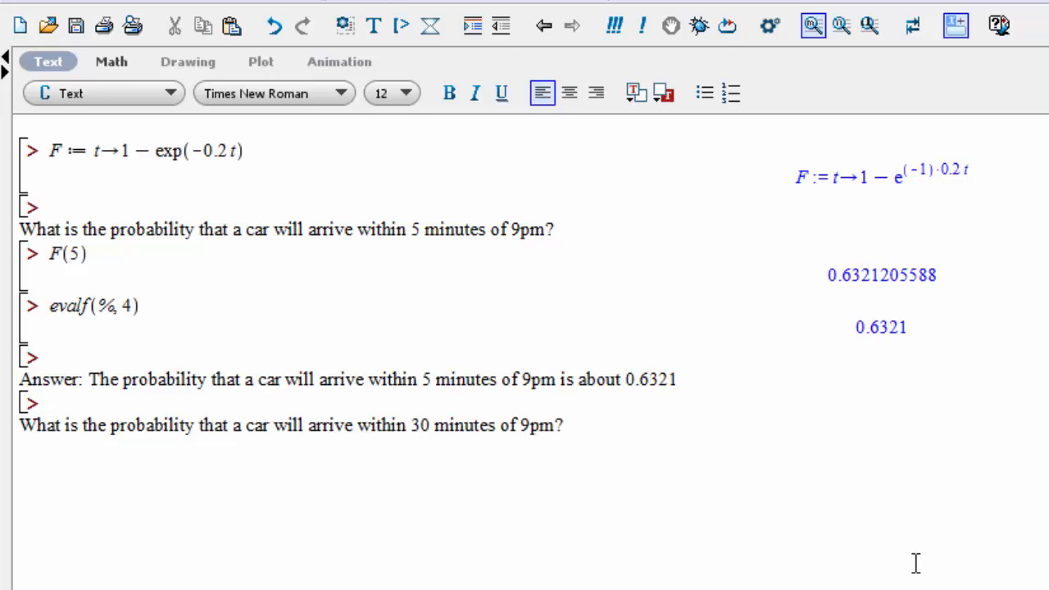
- Reuse the F(5) command below the 30-minute question, change its argument to 30, and execute it
click(599, 429)
click(399, 28)
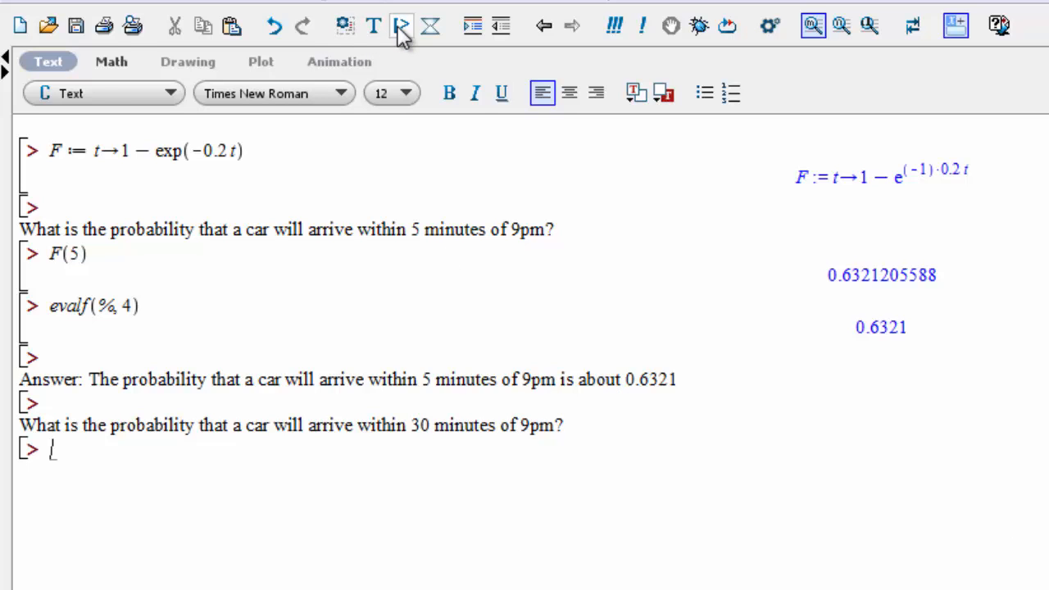
drag(136, 248, 257, 445)
key(BackSpace)
text(30)
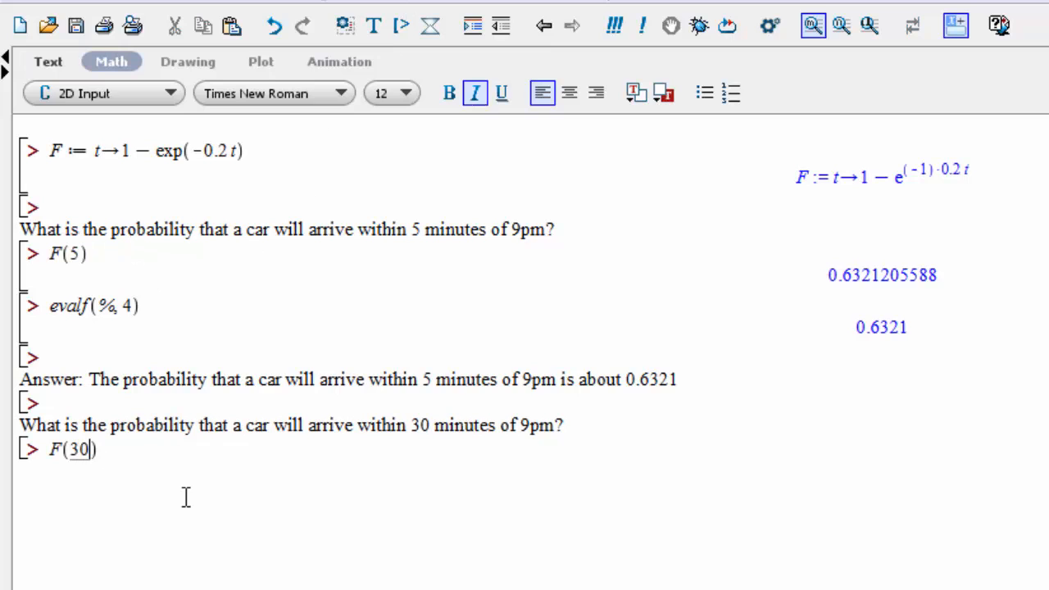
click(192, 450)
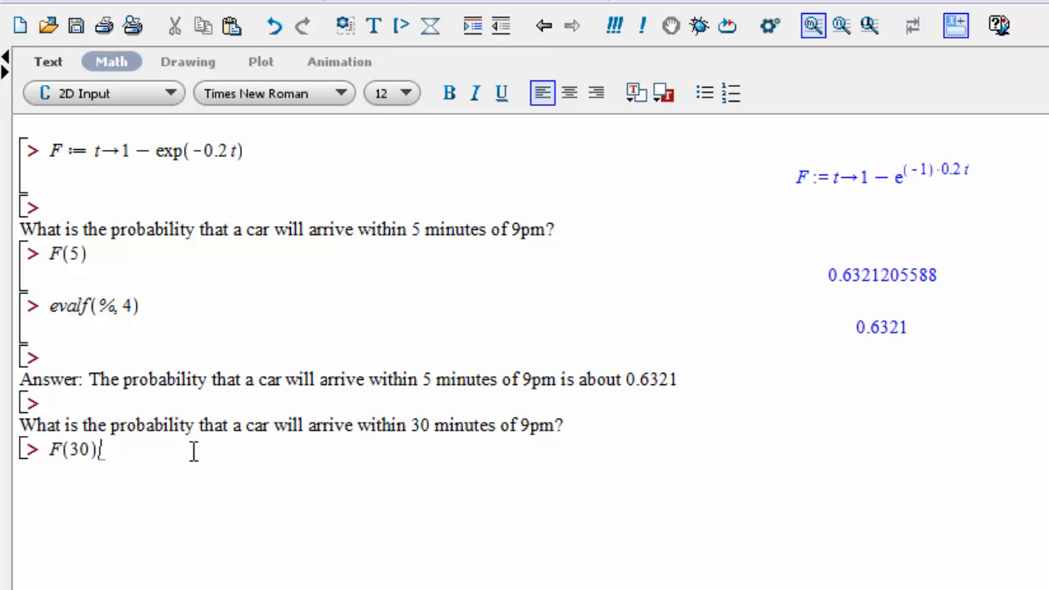
key(Return)
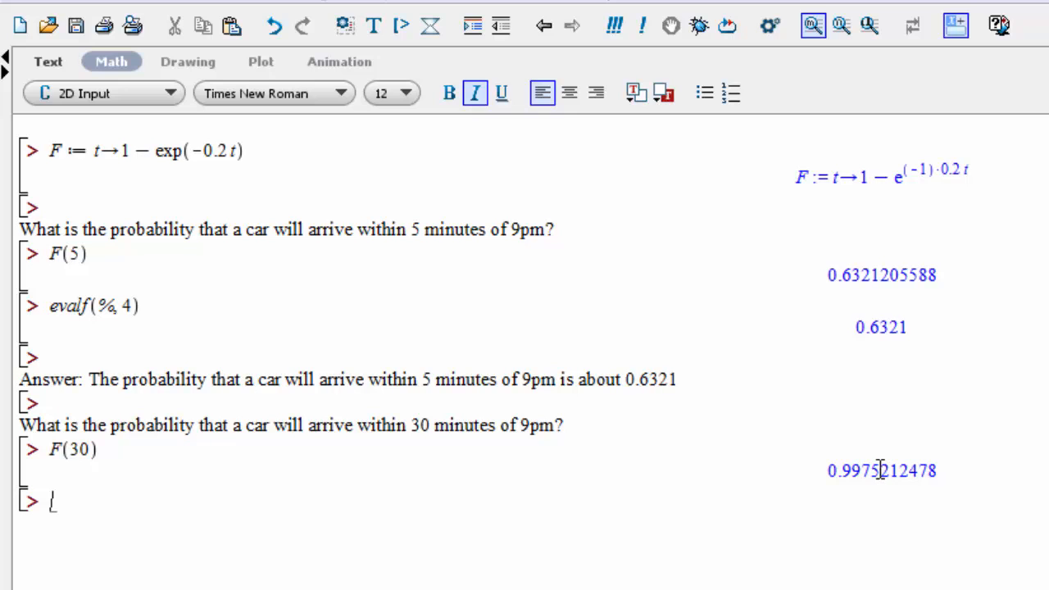
- Copy the evalf(%, 4) command below the F(30) result and execute it to round to four digits
drag(141, 305, 52, 307)
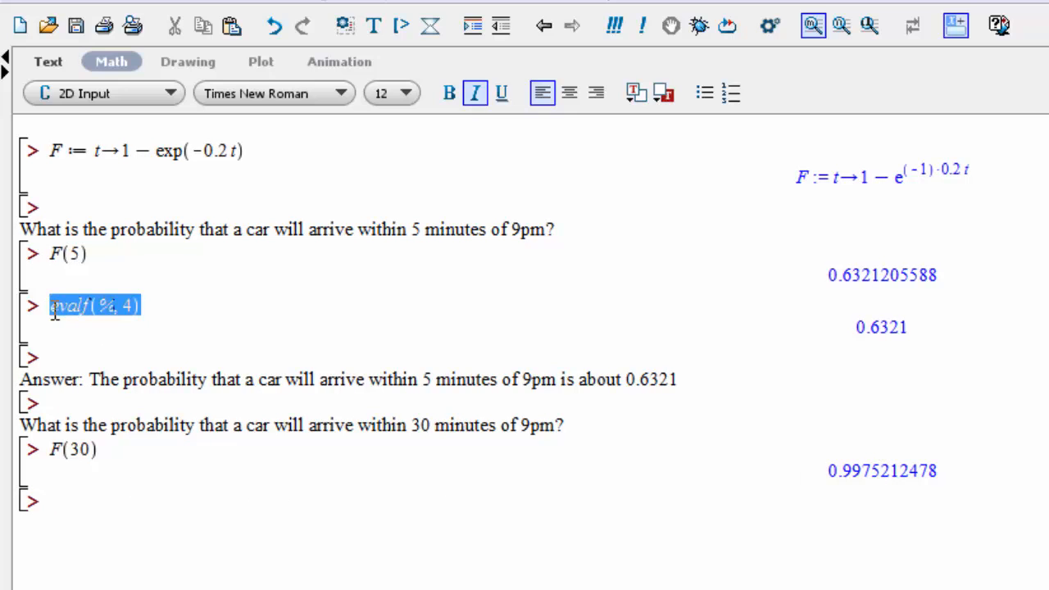
key(ctrl+c)
click(82, 501)
key(ctrl+v)
key(Return)
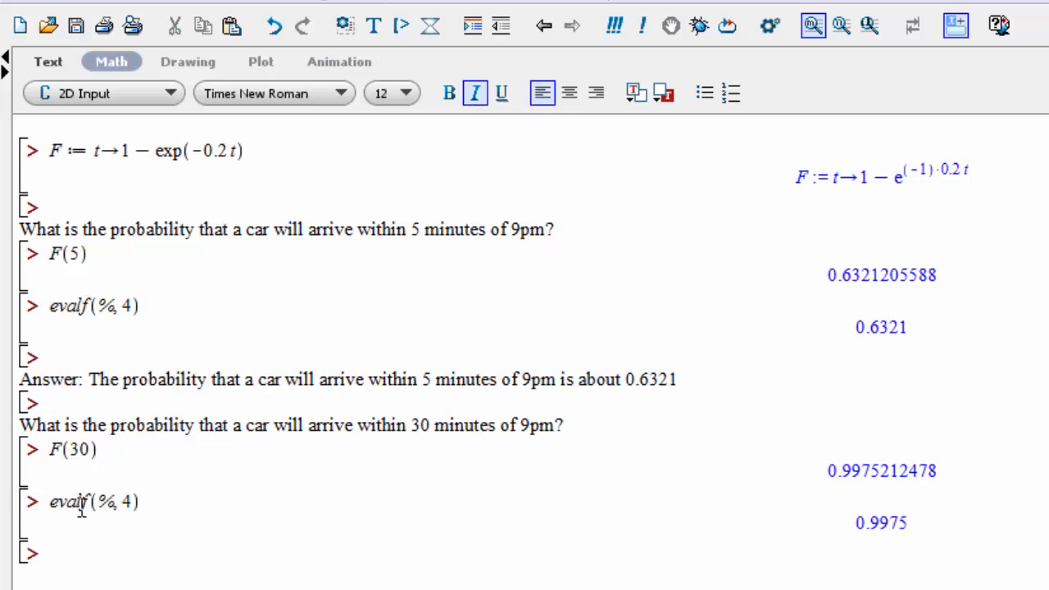
- Add the text line "Answer: The probability that a car will arrive within 30 minutes of 9pm is about 0.9975"
click(374, 26)
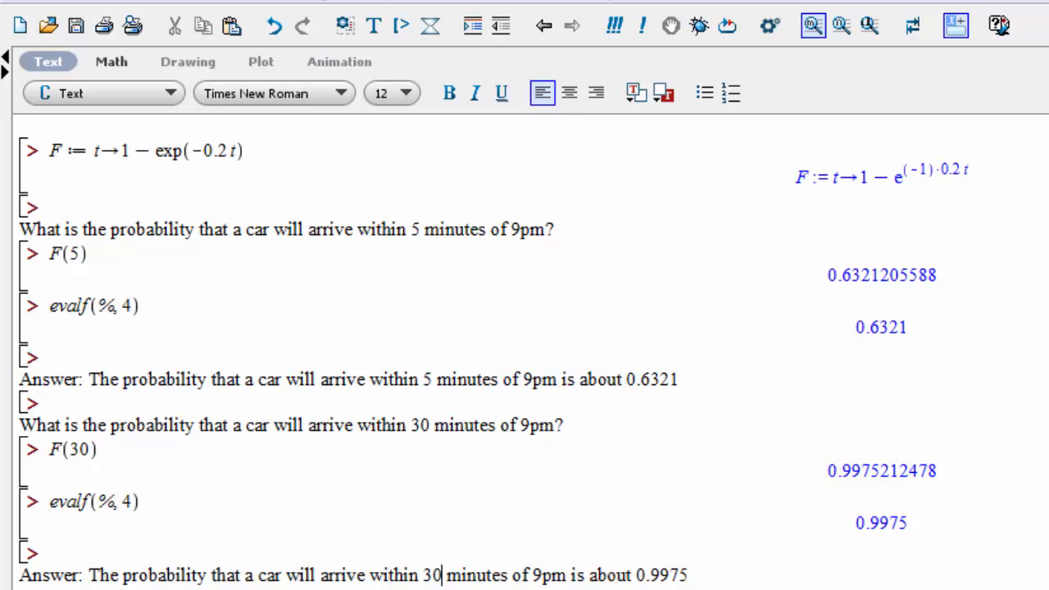
click(704, 574)
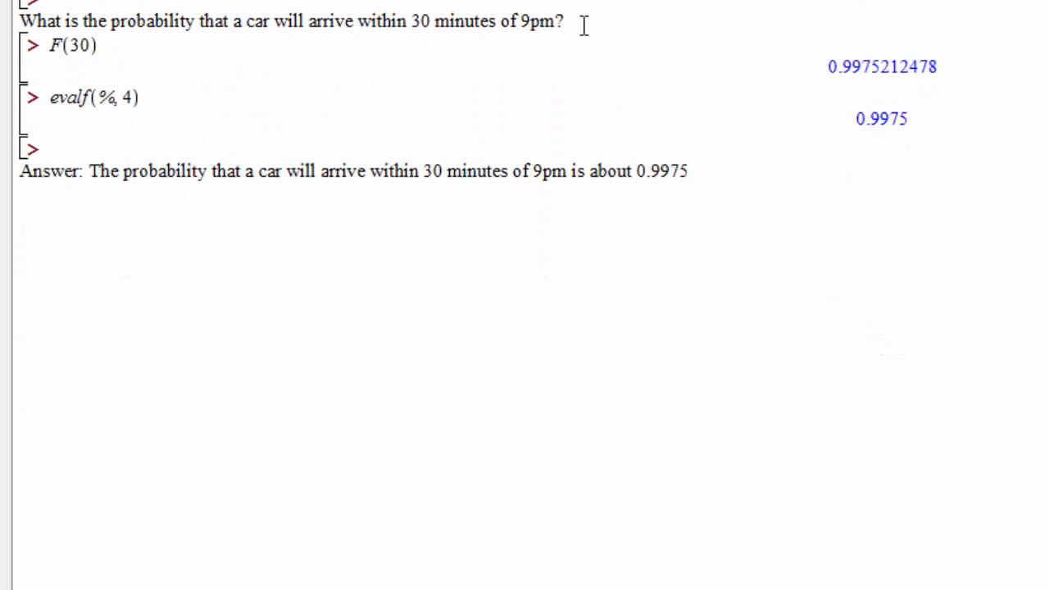
- Copy the 30-minute question below its answer and change the time in the copy to 45 minutes
drag(583, 25, 20, 20)
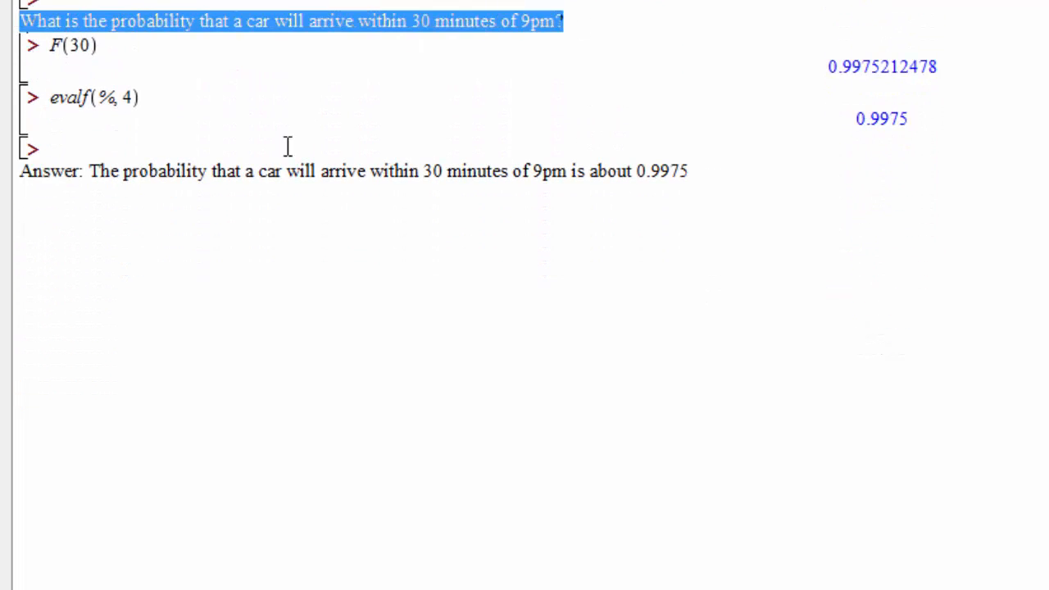
key(ctrl+c)
click(724, 172)
key(Return)
key(ctrl+v)
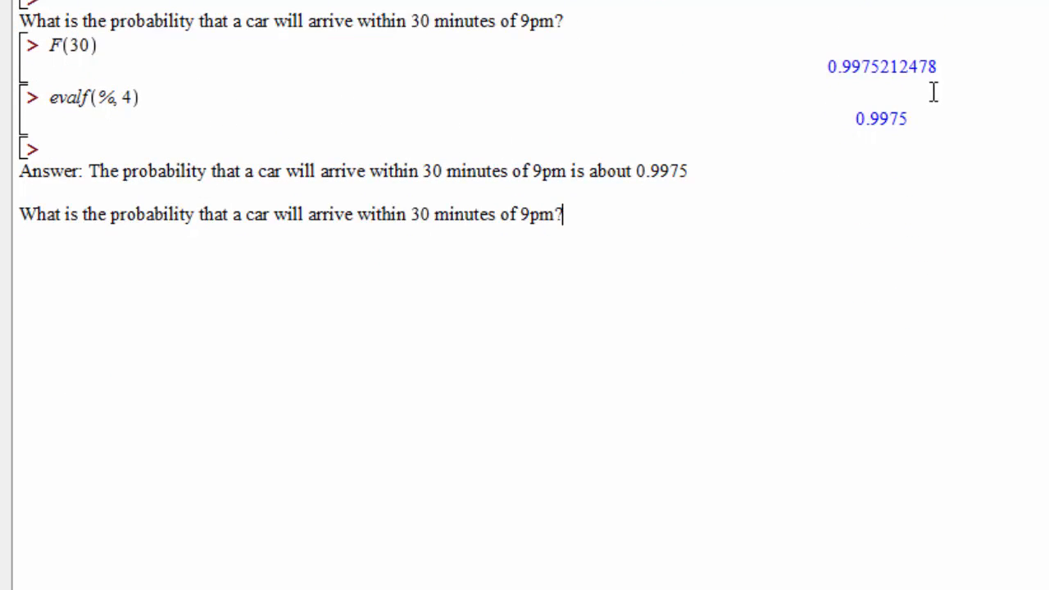
click(432, 215)
key(BackSpace)
key(BackSpace)
text(45)
- Insert a math prompt below the 45-minute question and evaluate F(45)
click(571, 215)
key(ctrl+j)
text(F9)
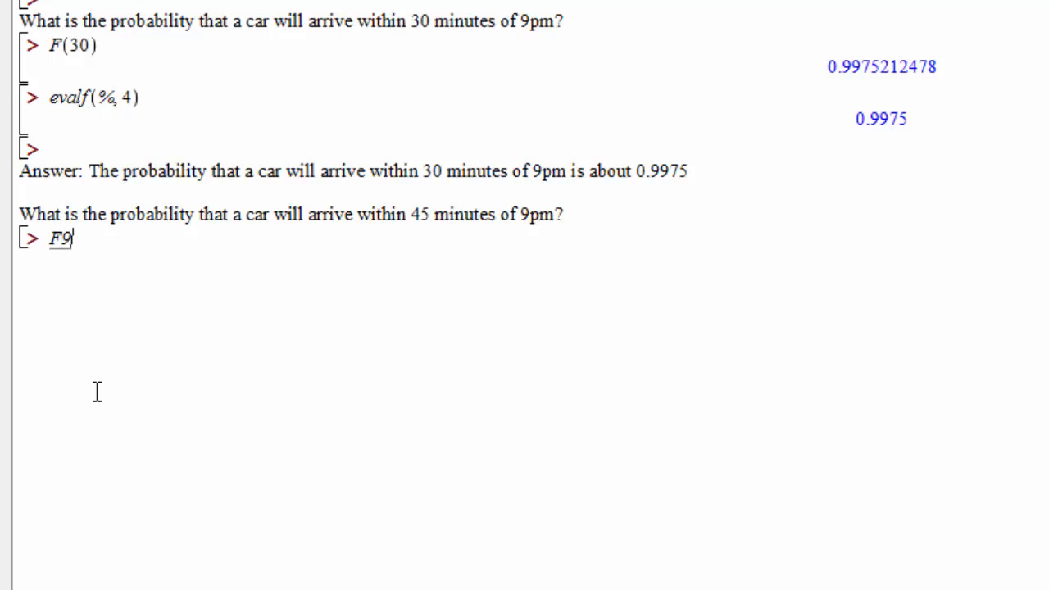
key(BackSpace)
text((45))
key(Return)
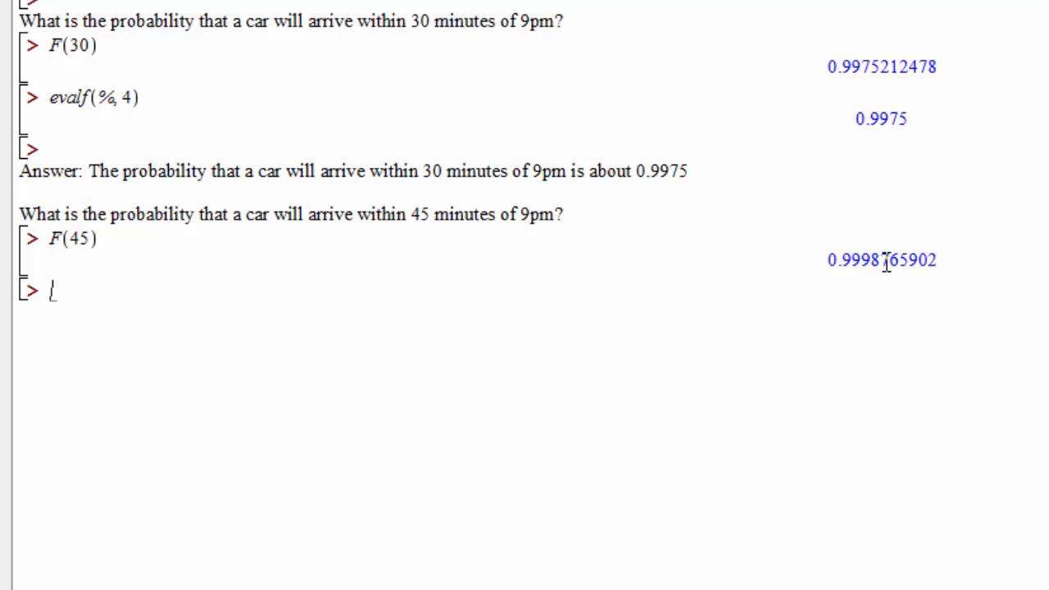
- Add the text conclusion "As t gets larger, F(t) approaches y=1." below the F(45) result
scroll(849, 109, up, 5)
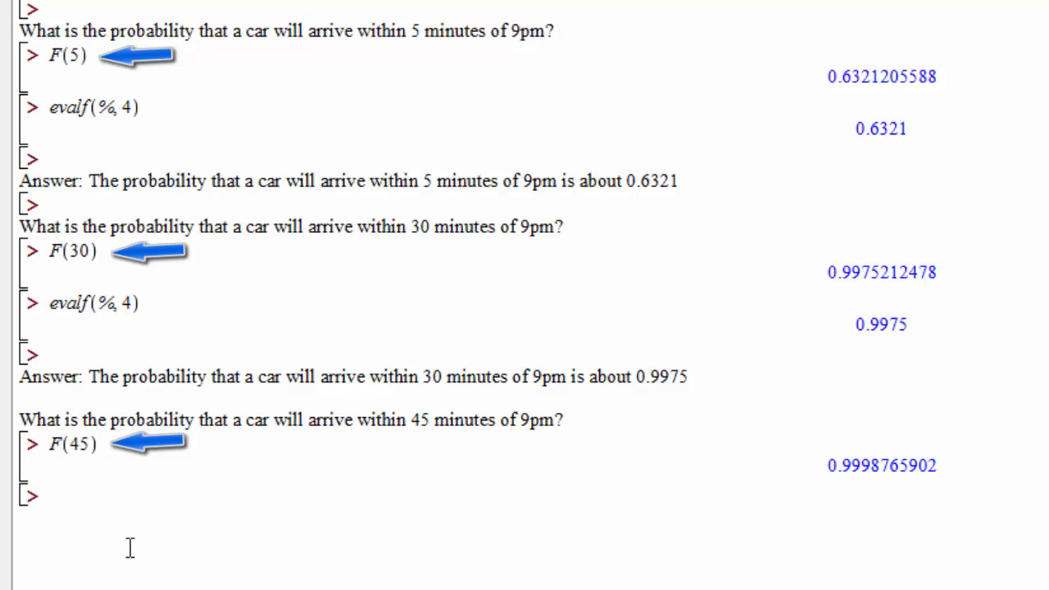
text(As t gets larger)
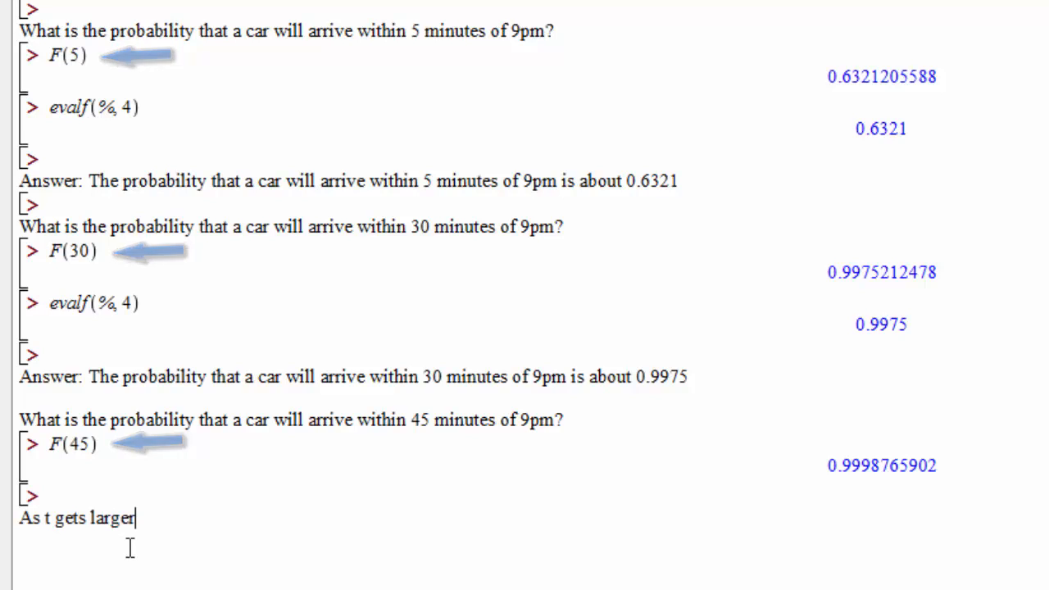
text(, F(t))
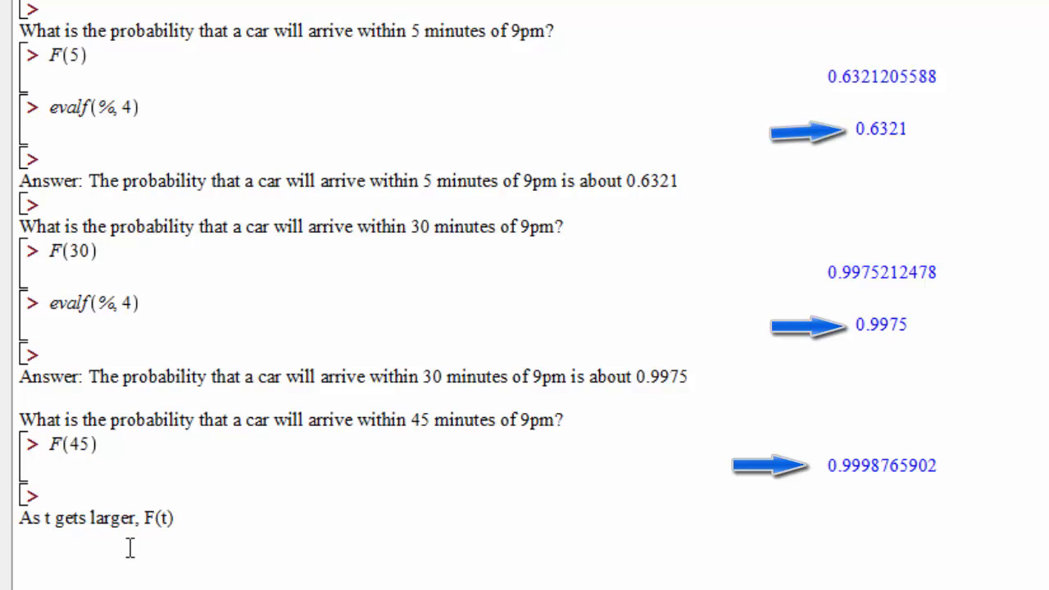
text( approache)
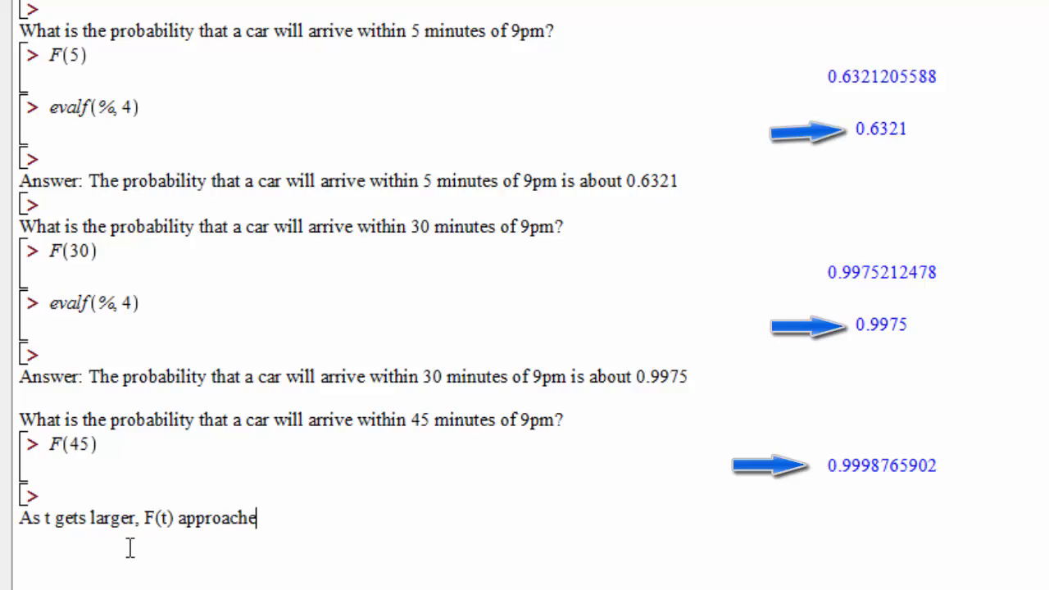
text(s y=1.)
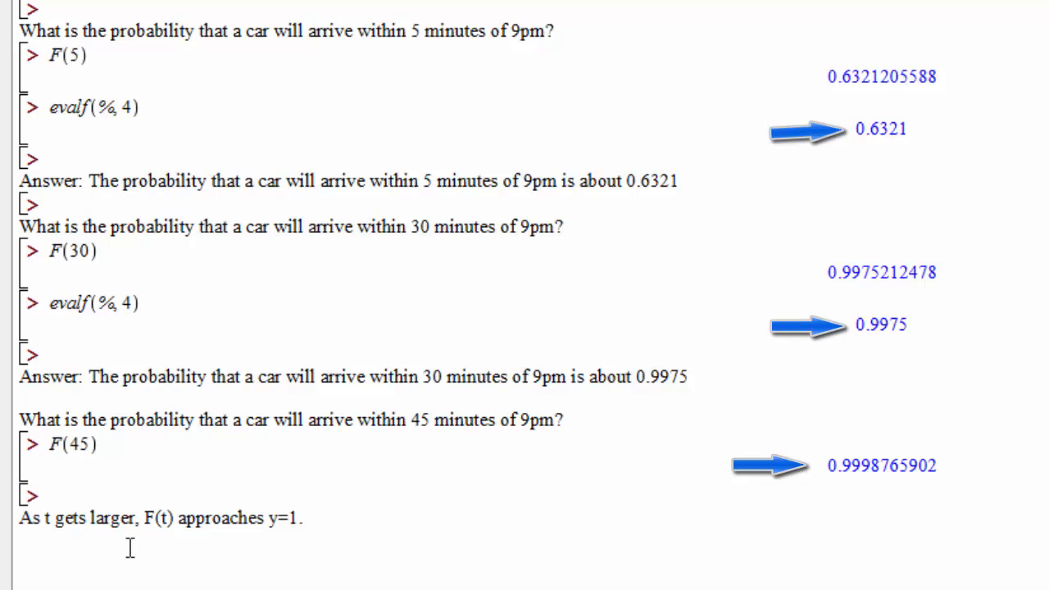
- Insert a math prompt below the conclusion text and plot F(t) together with the constant 1 for t = 0..60
click(319, 518)
key(ctrl+j)
text(plot([F(t))
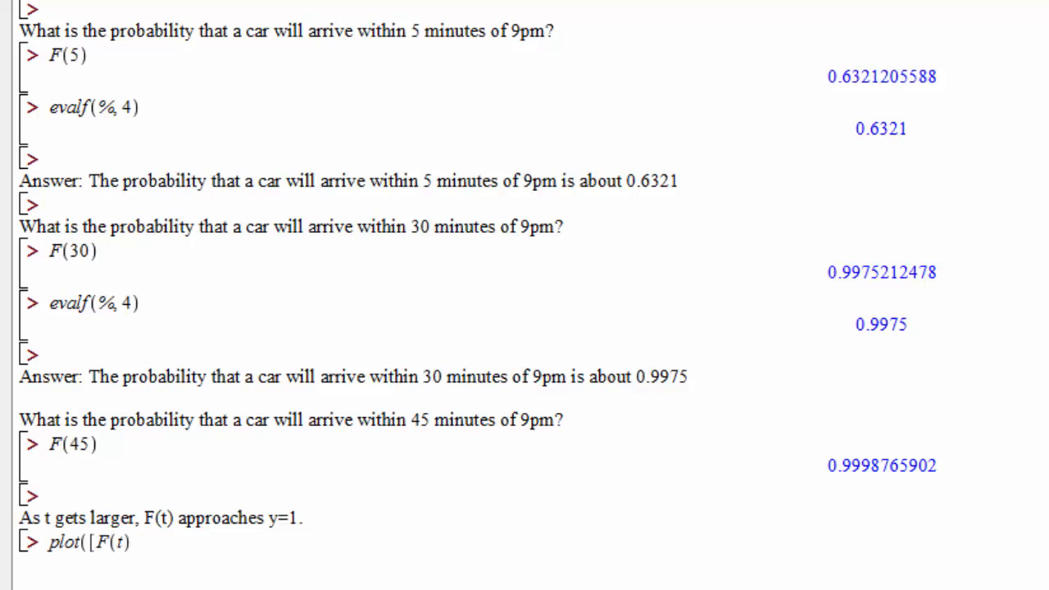
text(,)
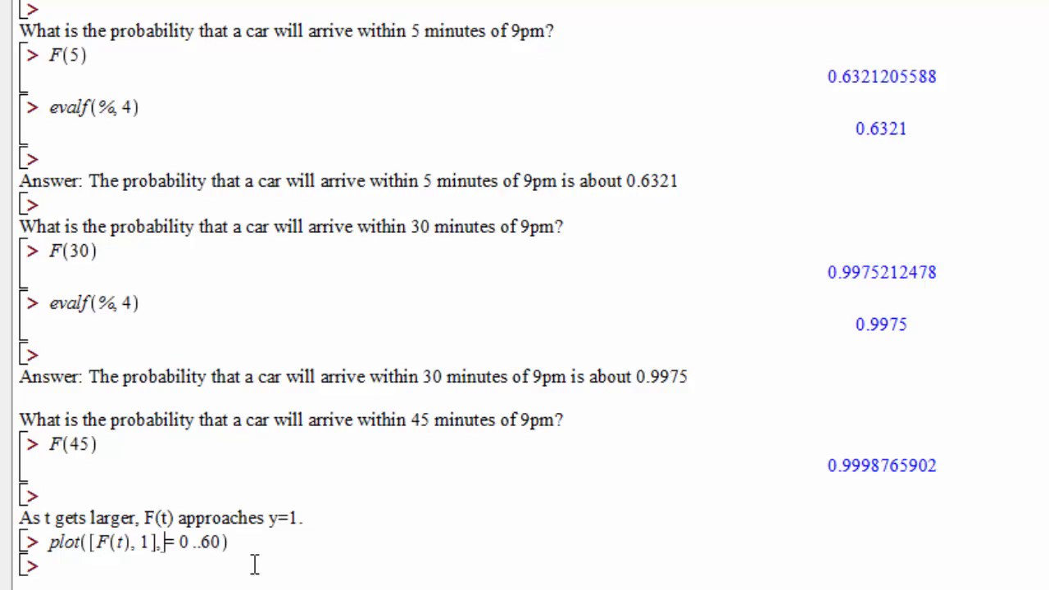
text(t)
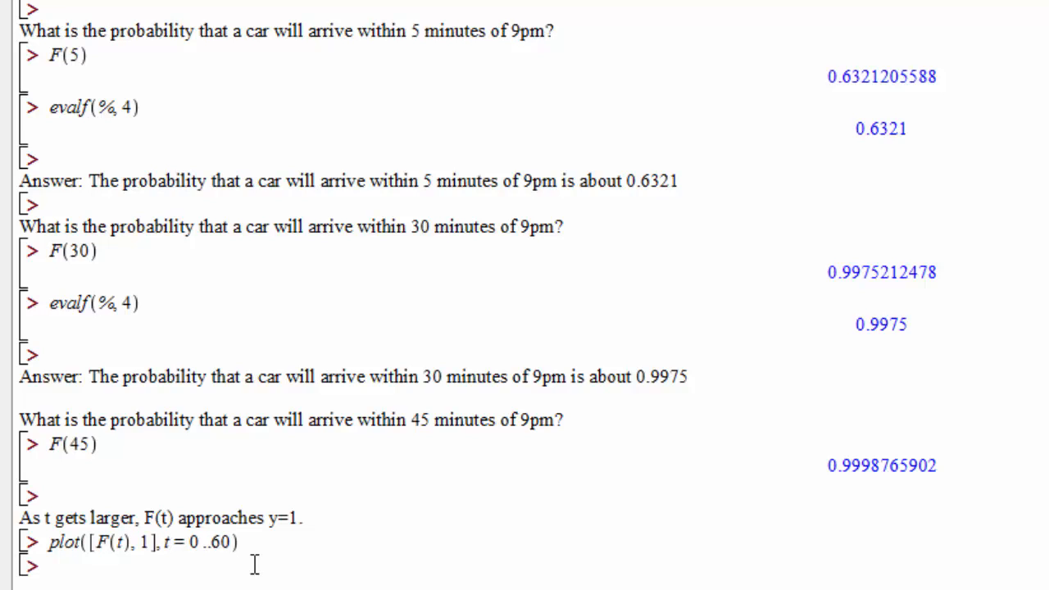
click(259, 542)
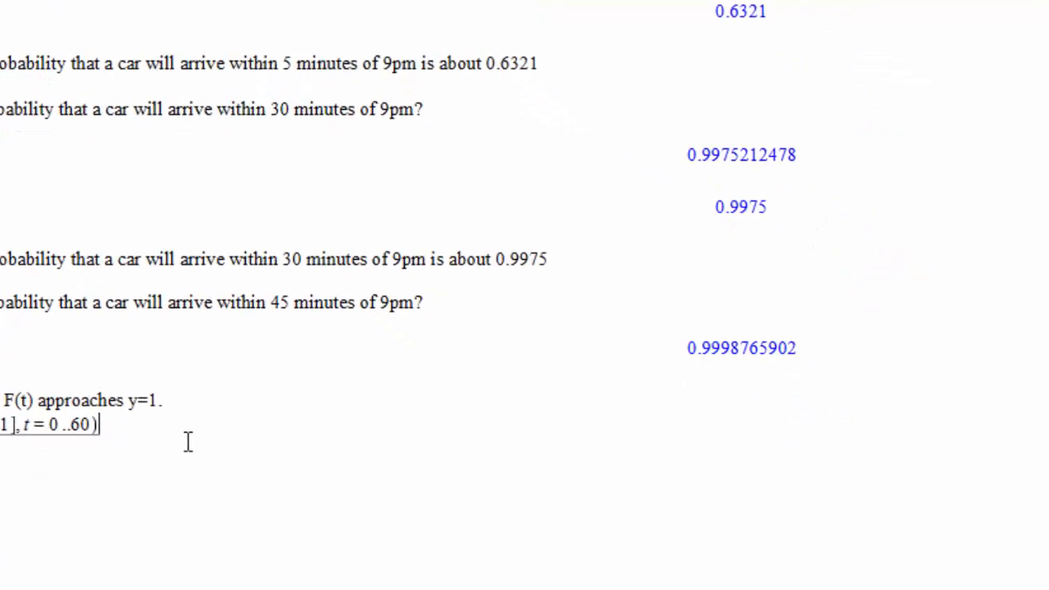
key(Return)
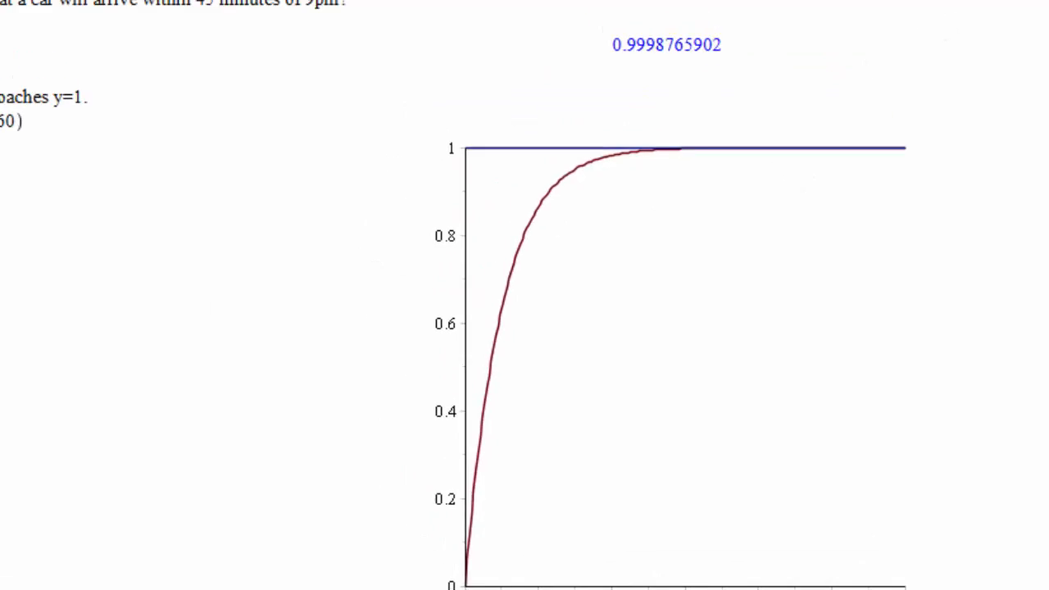
scroll(525, 348, up, 1)
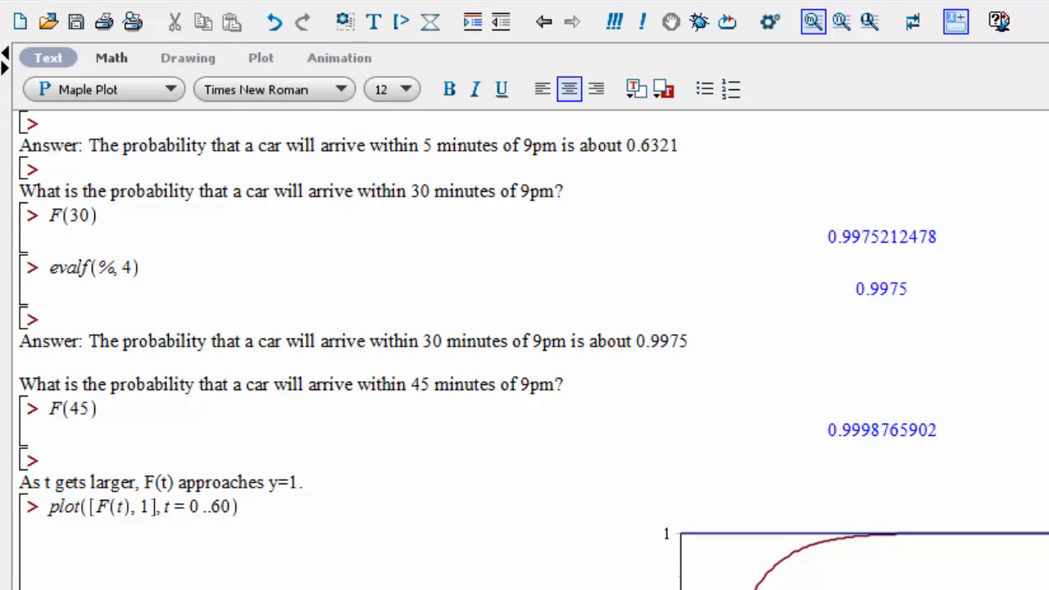
- Execute restart at the empty math prompt below the plot to begin the next problem
scroll(534, 350, down, 1)
scroll(533, 350, down, 1)
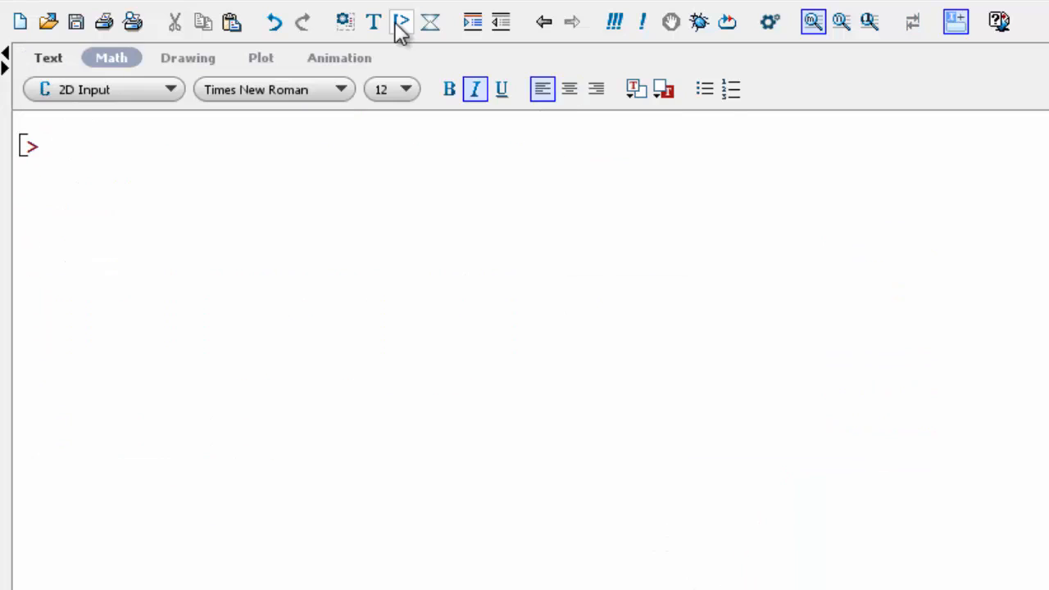
text(restart)
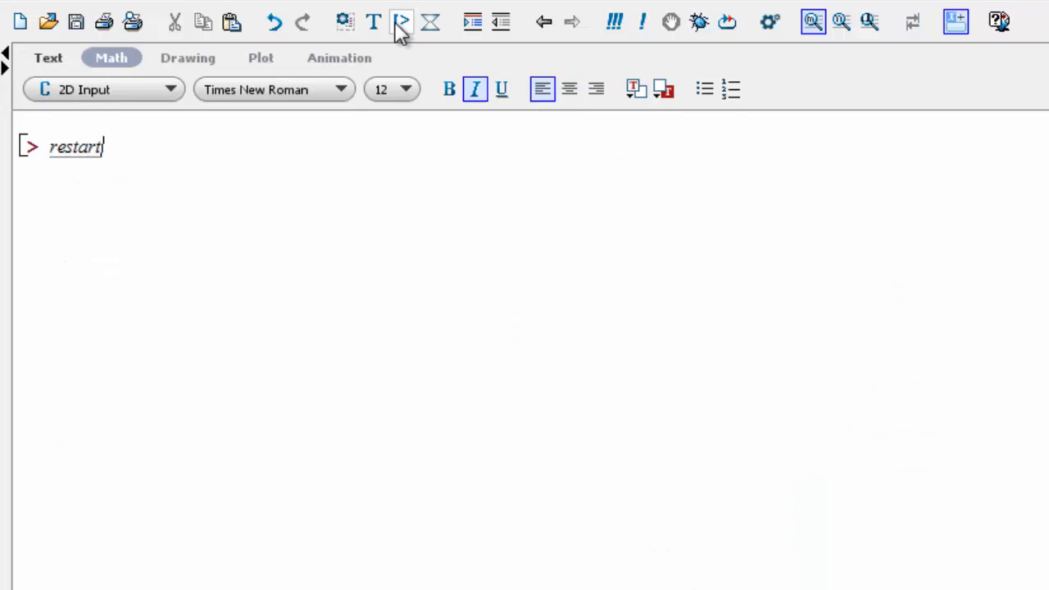
key(Return)
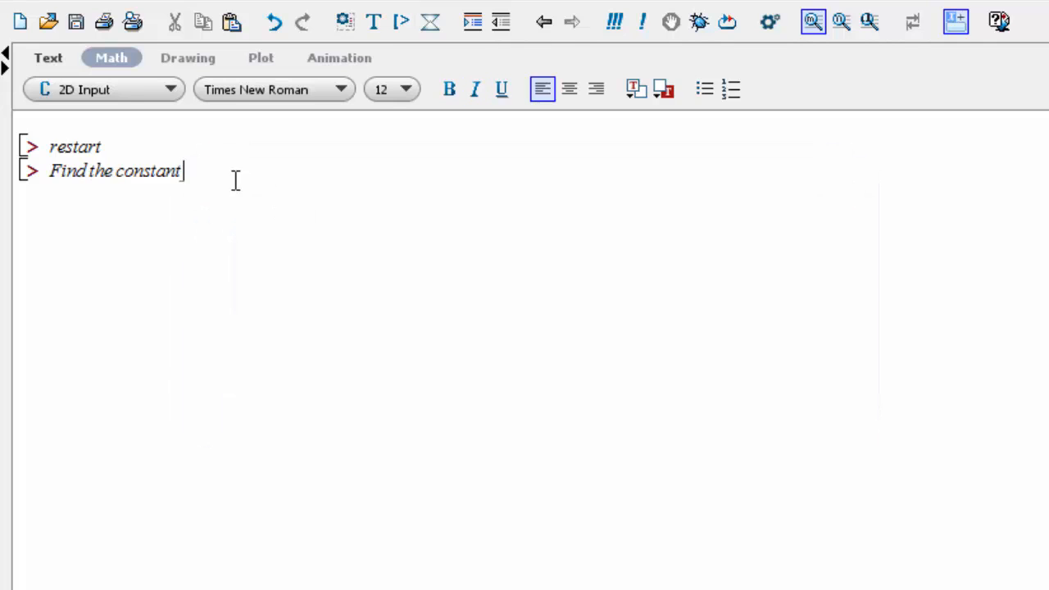
- Replace the math entry with the text line "Find the constant k if the realative risk of a person having an accident with a BAC of .02% is 1.4."
drag(236, 180, 2, 181)
click(374, 22)
text(Fins )
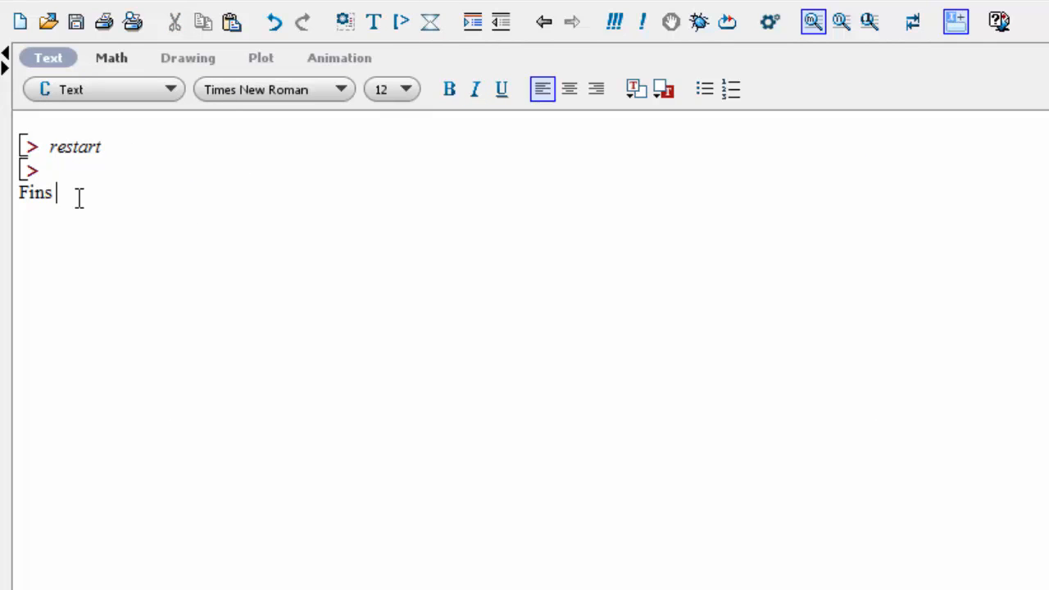
text(the constant k if the realative risk of a person having an accident with a BAC of)
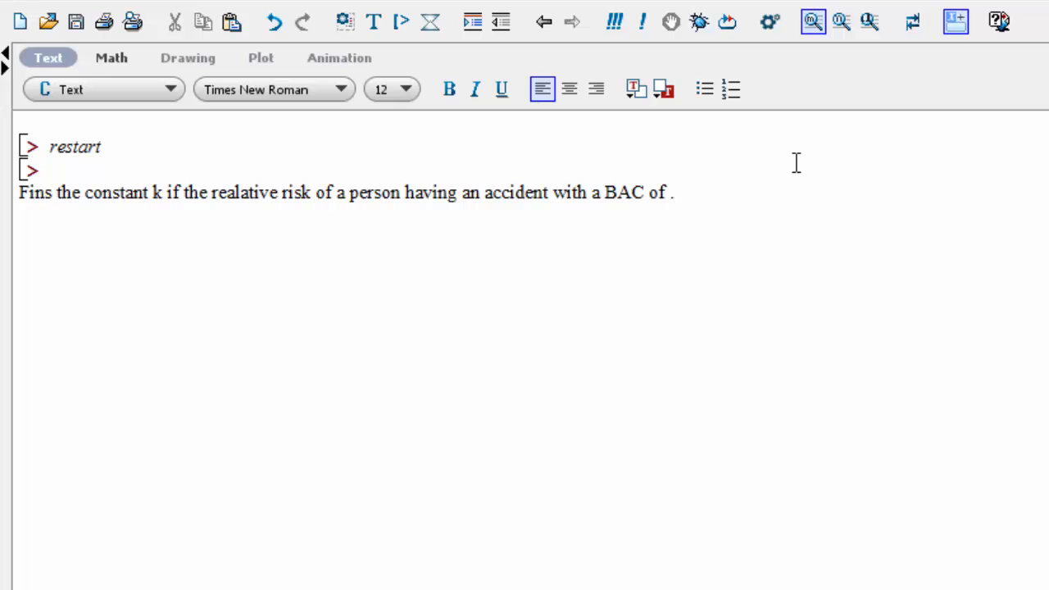
text(.02% is 1.3)
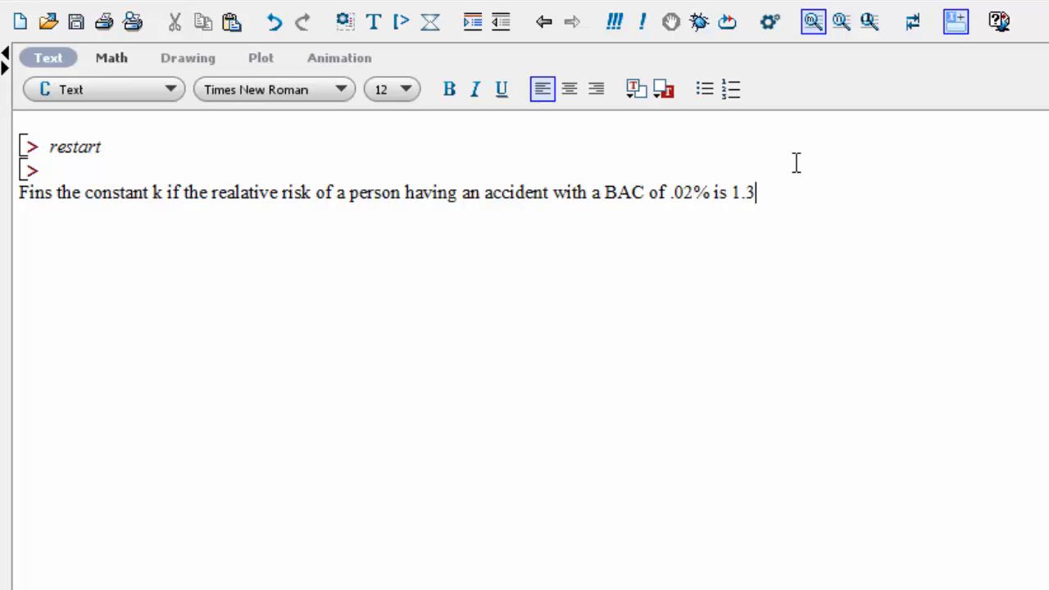
key(BackSpace)
text(4)
click(51, 195)
key(BackSpace)
text(d)
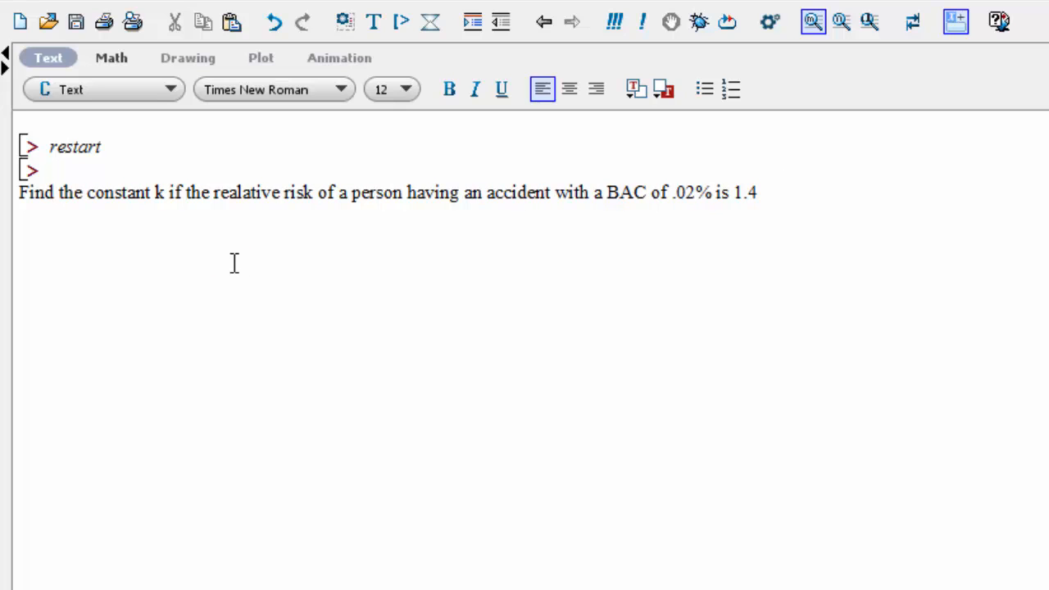
click(775, 195)
text(.)
key(Return)
- Insert a math prompt below the question about k and define the function R := k→exp(0.02 k)
click(394, 29)
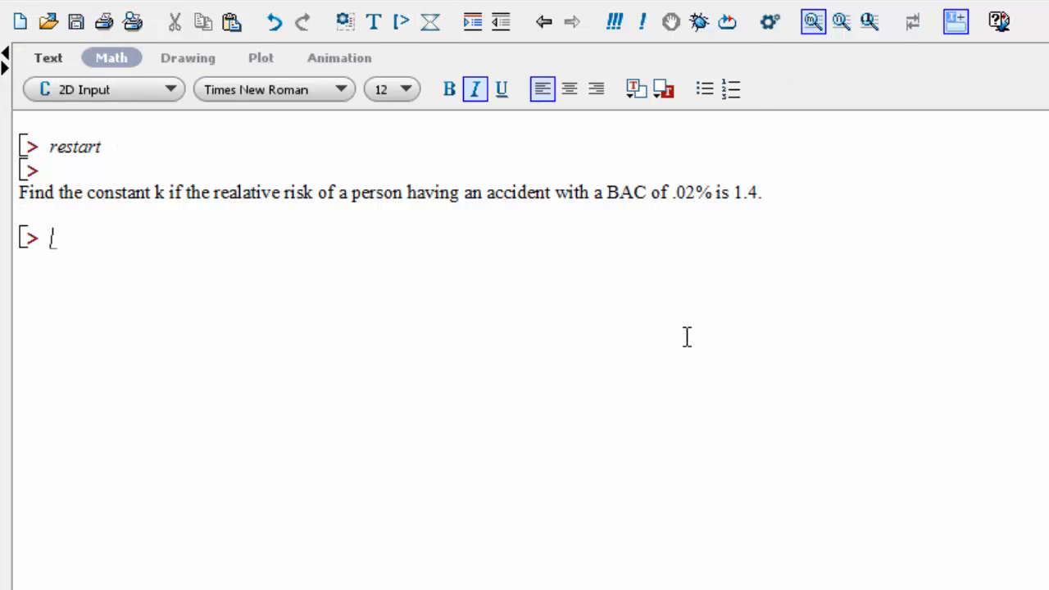
text(R:=)
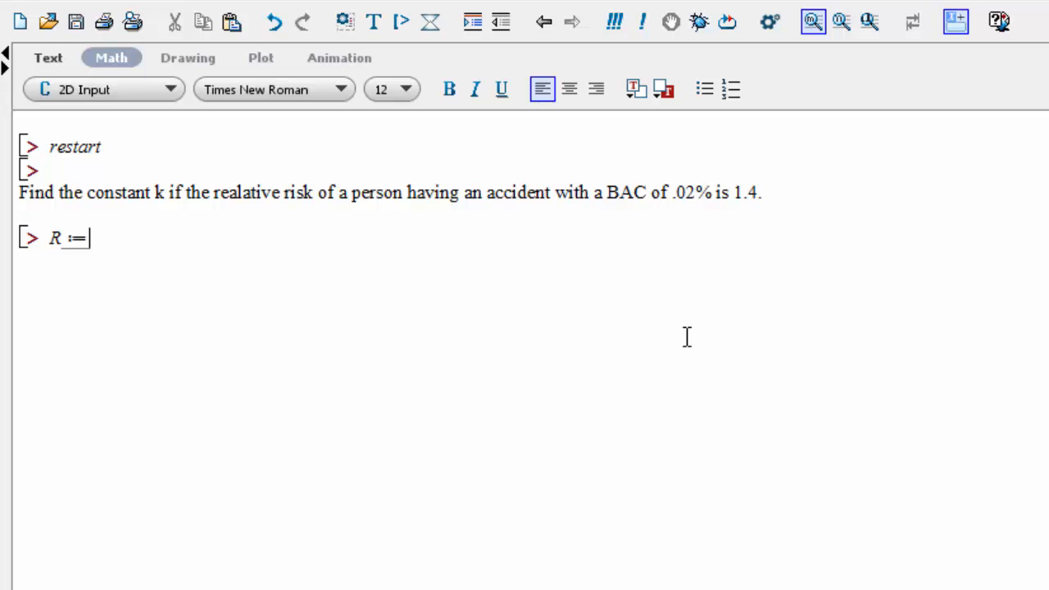
text(k)
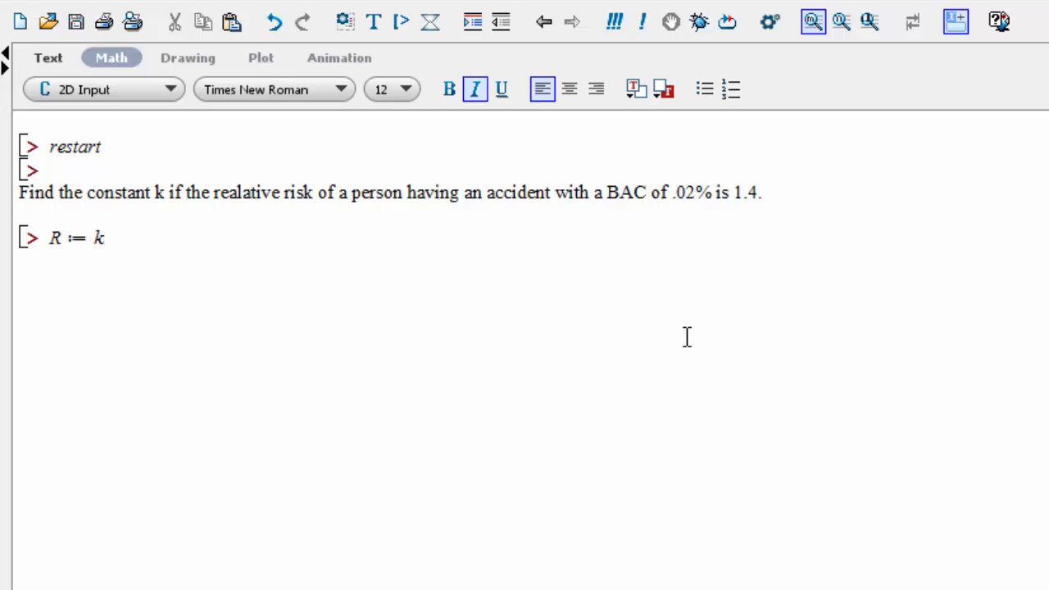
text(->)
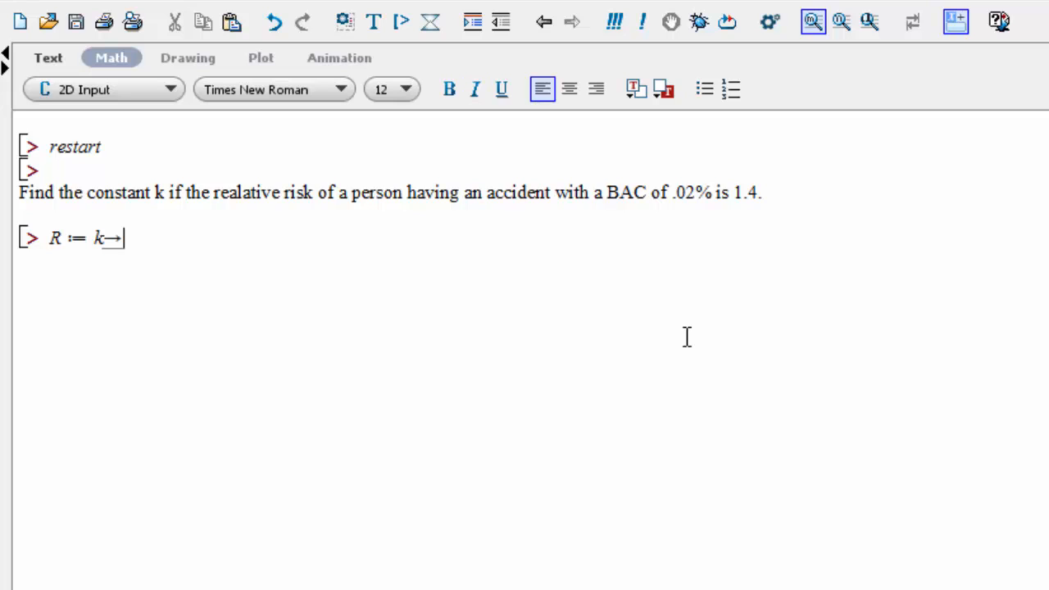
text(e)
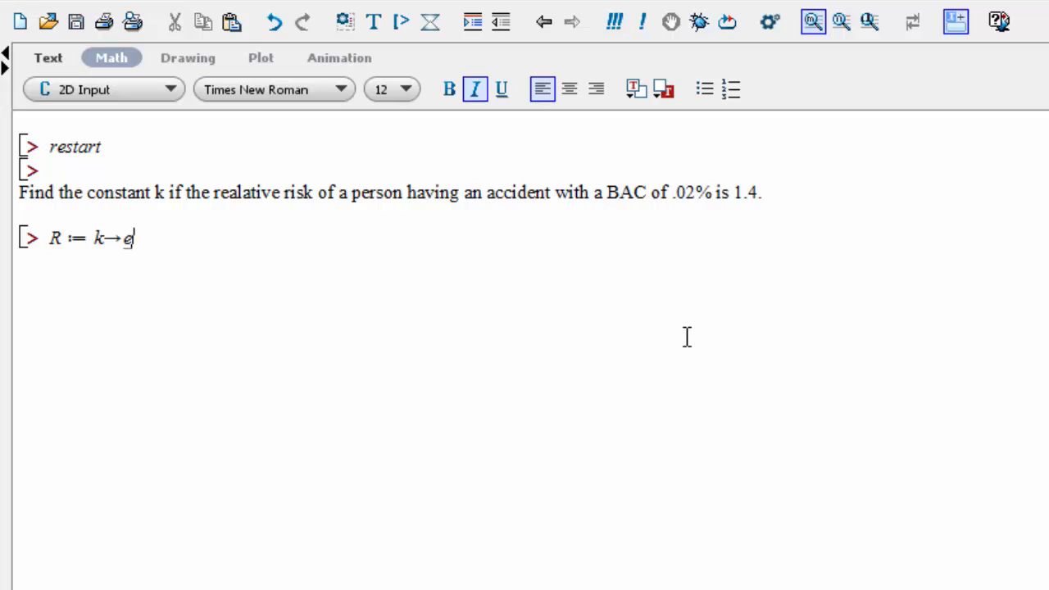
text(xp(0.02)
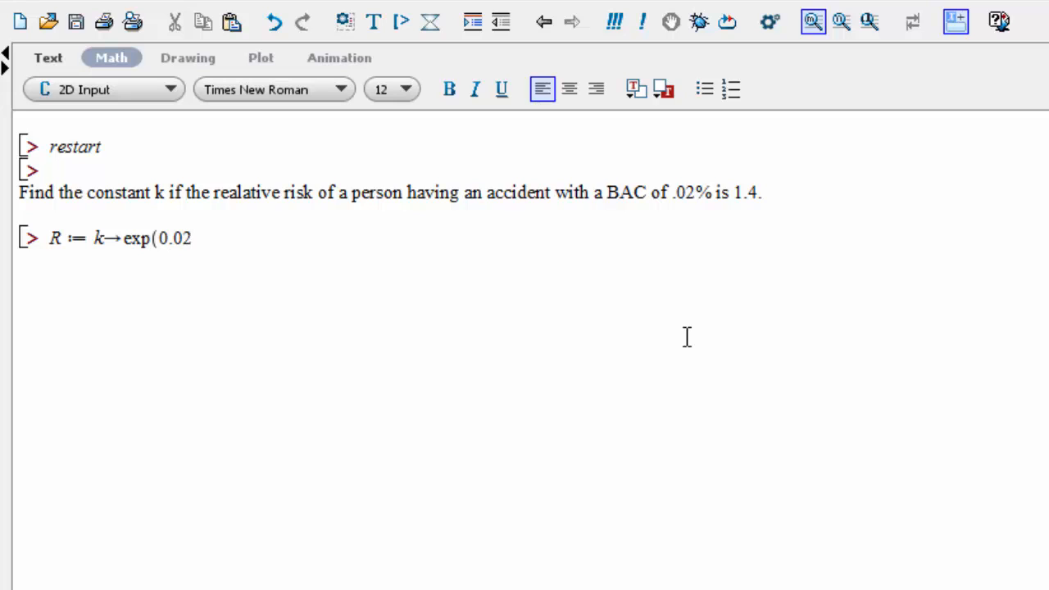
text( k))
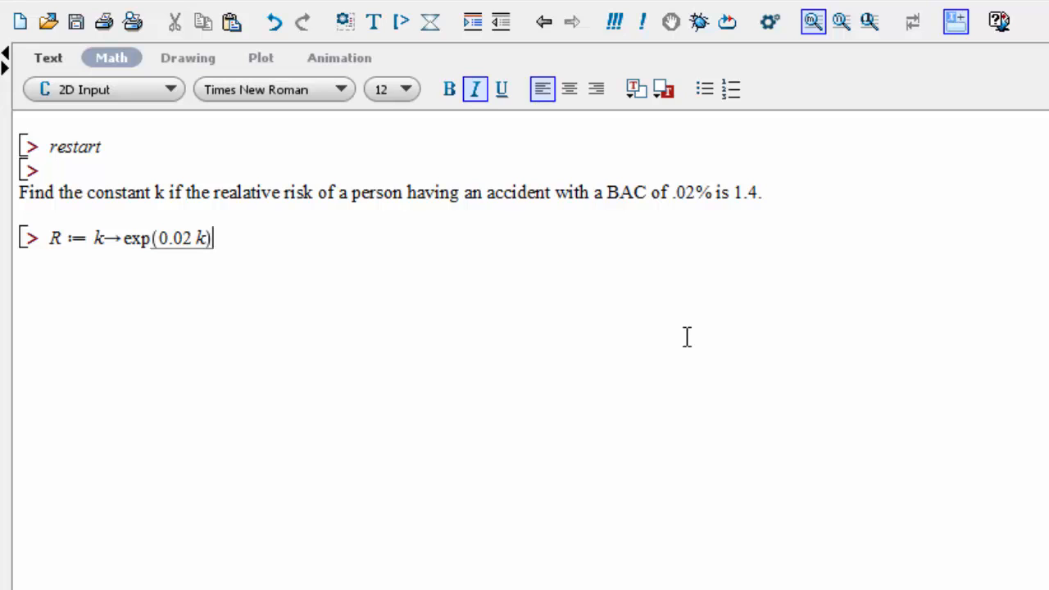
key(Return)
- Solve the equation R(k) = 1.4 for the constant k
text(sol)
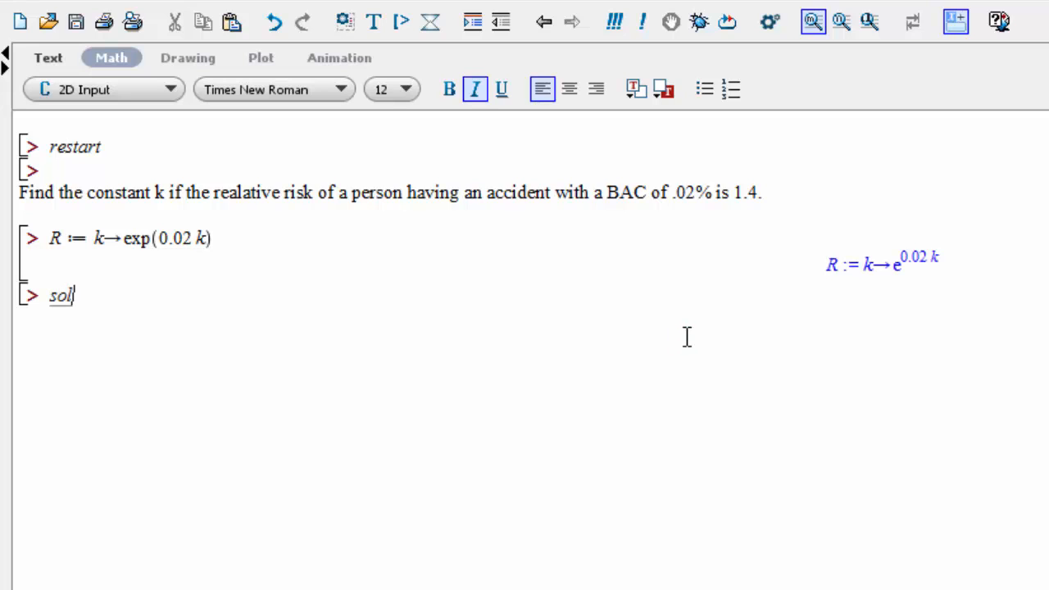
text(ve(R(k))
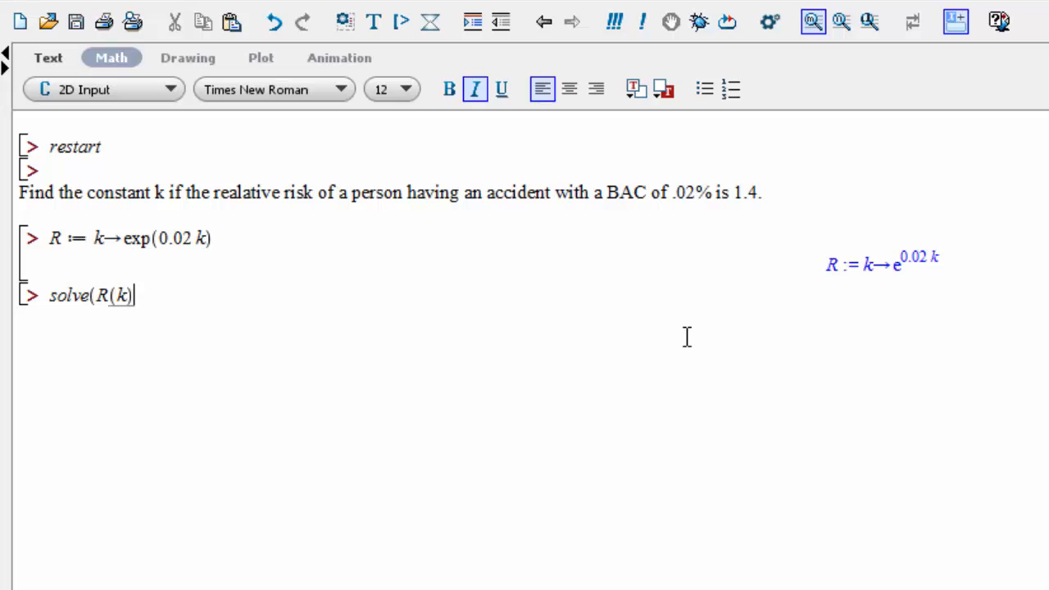
text(= )
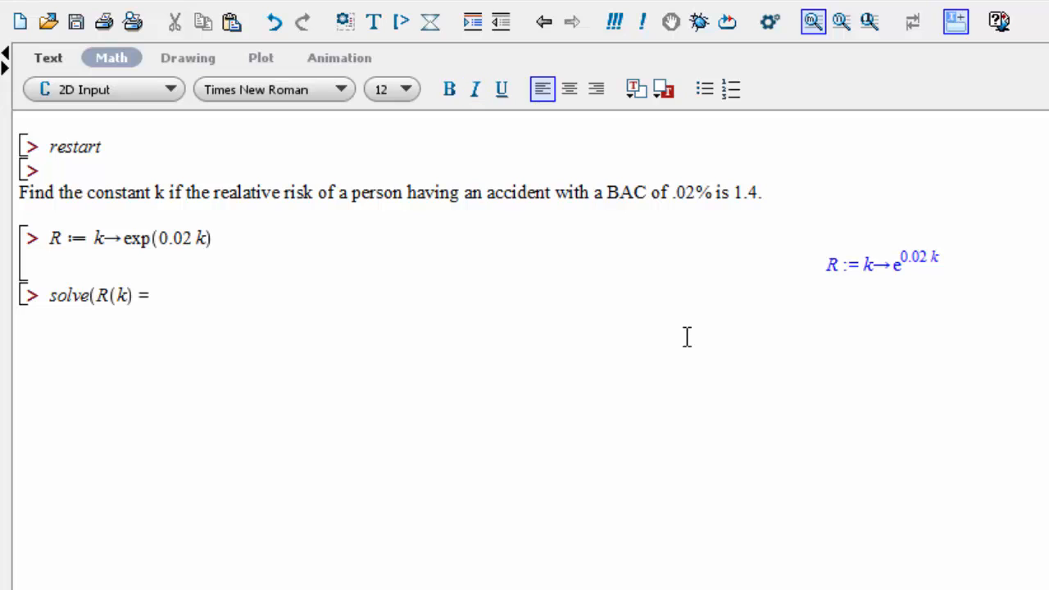
text(1.4))
key(Return)
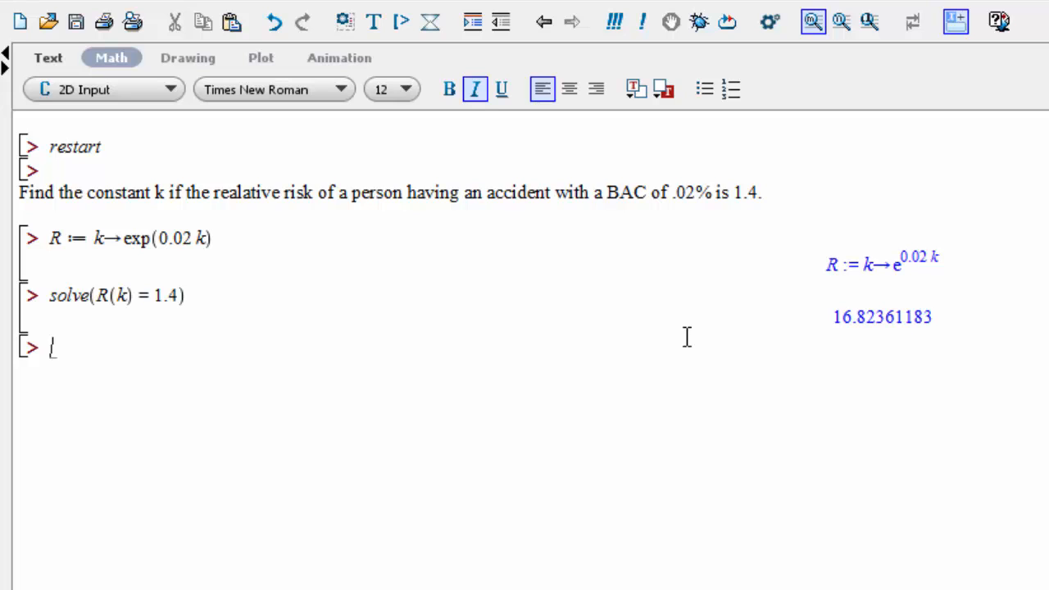
- Evaluate the solution for k to 4 digits with evalf(%, 4)
text(evalf(%,)
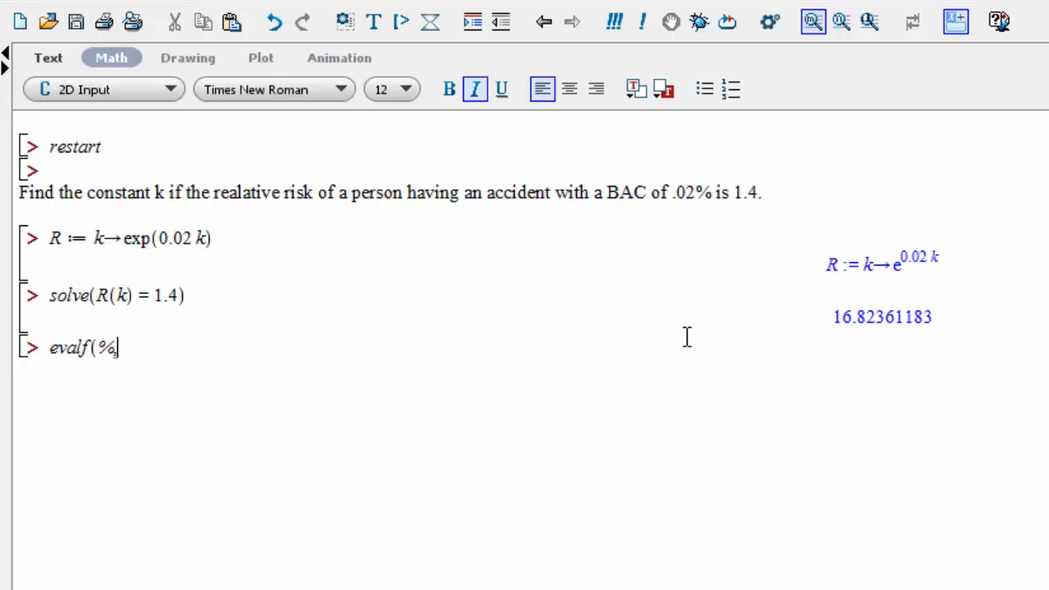
text( 4))
key(Return)
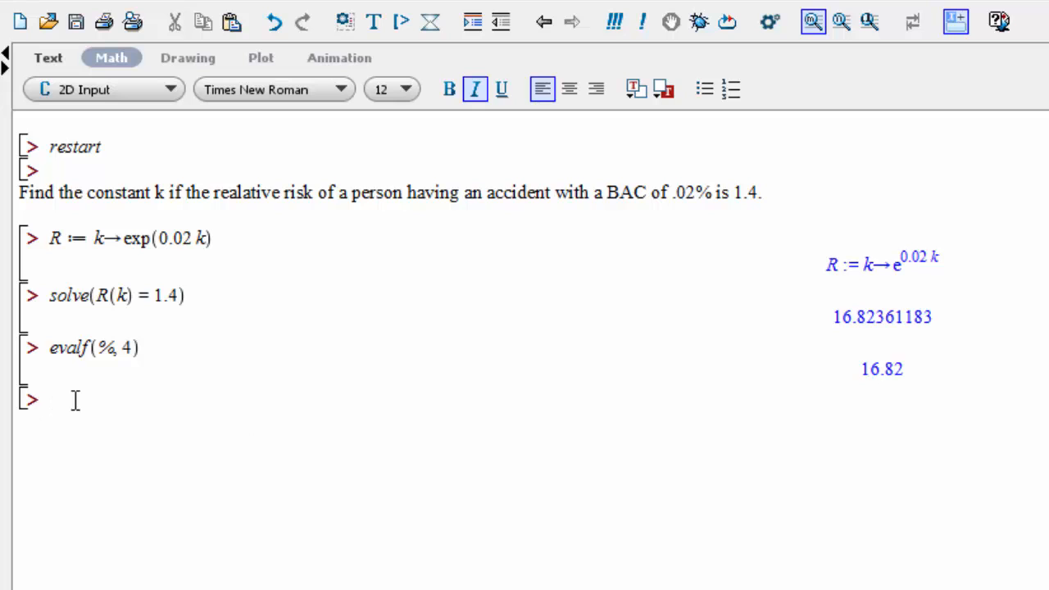
- Redefine R as a function of x with R := x→exp(16.82 x)
text(R:)
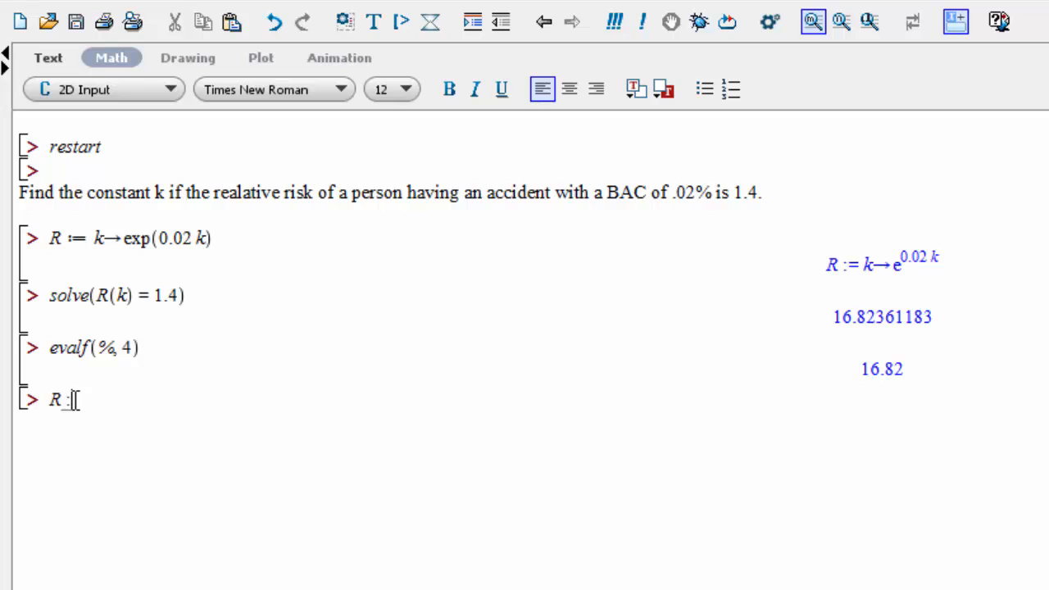
text(=x->ex)
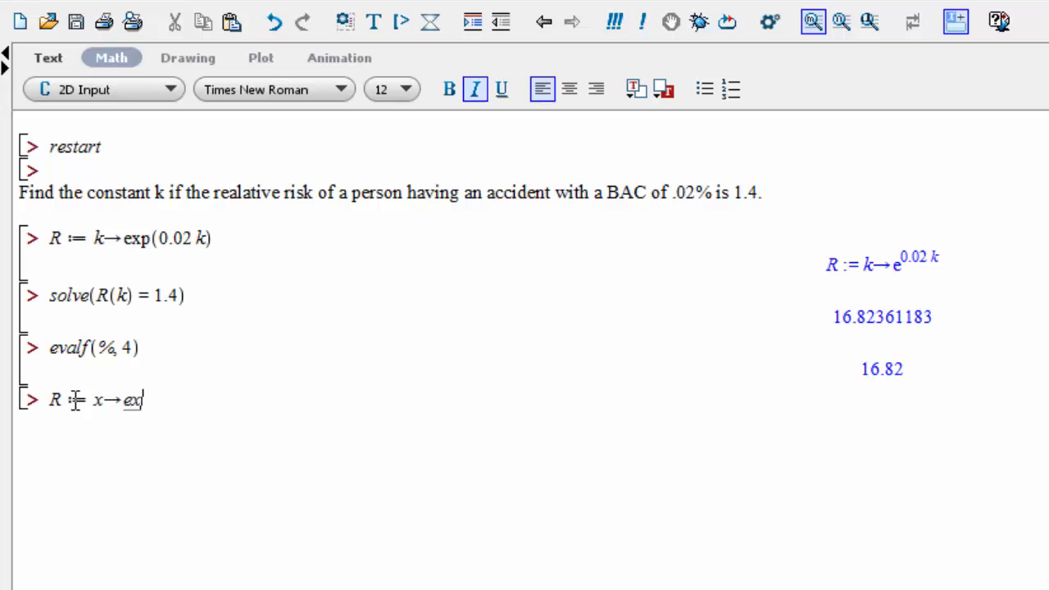
text(p(16.82)
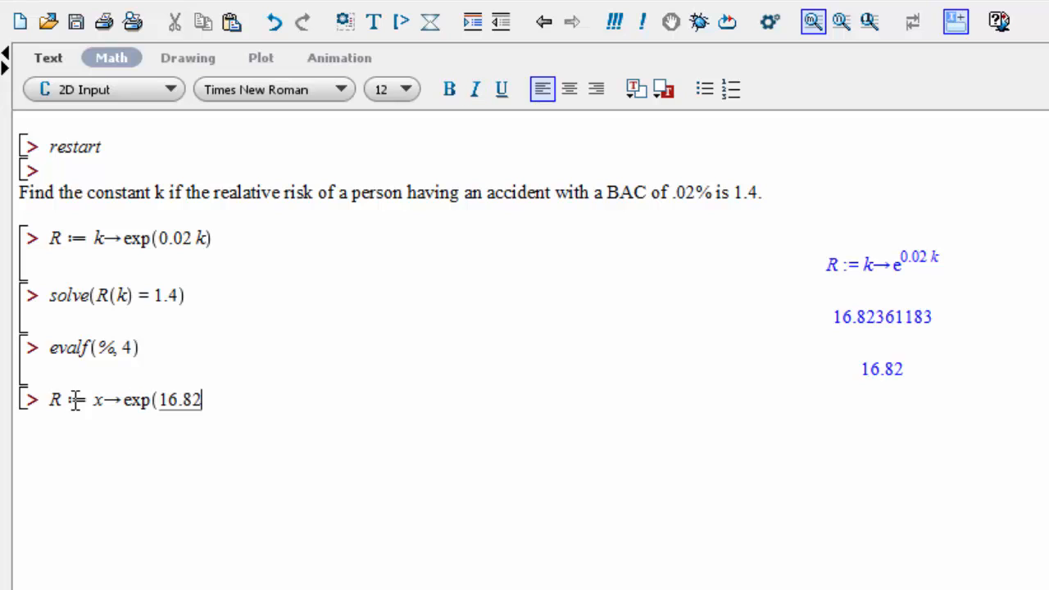
text(x))
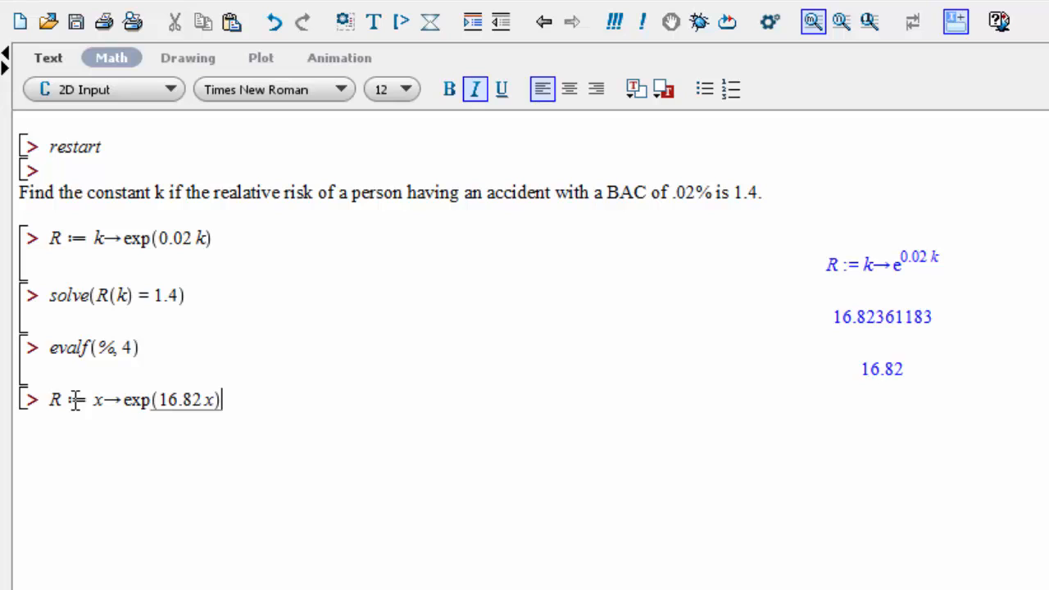
key(Return)
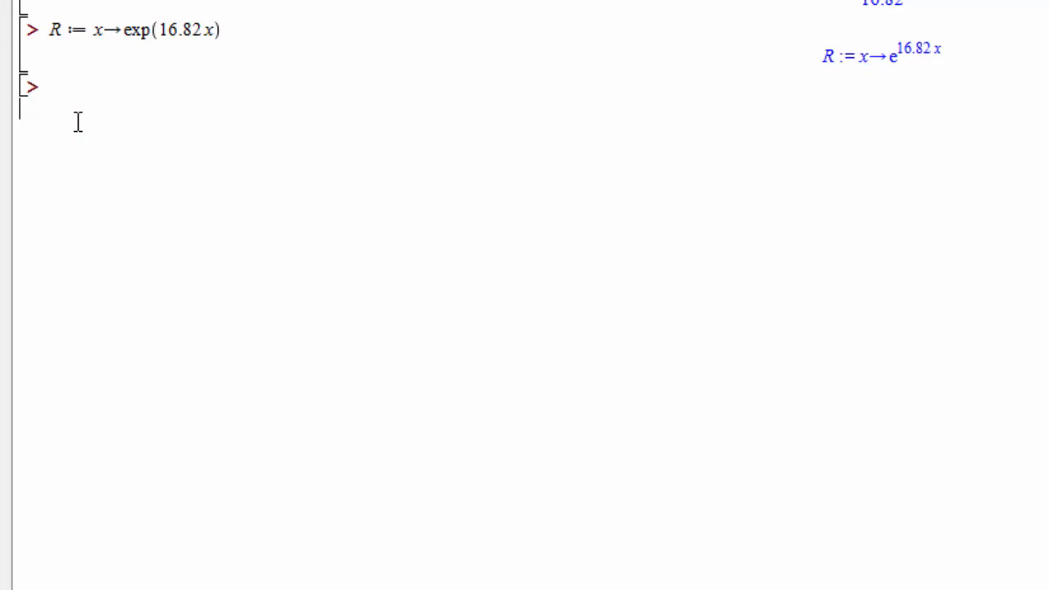
- Add the text question "What is the relative risk if the BAC is 0.17%?" and evaluate R(0.17) at a math prompt below it
text(What is the relative risk if the BAC is 0.17%?)
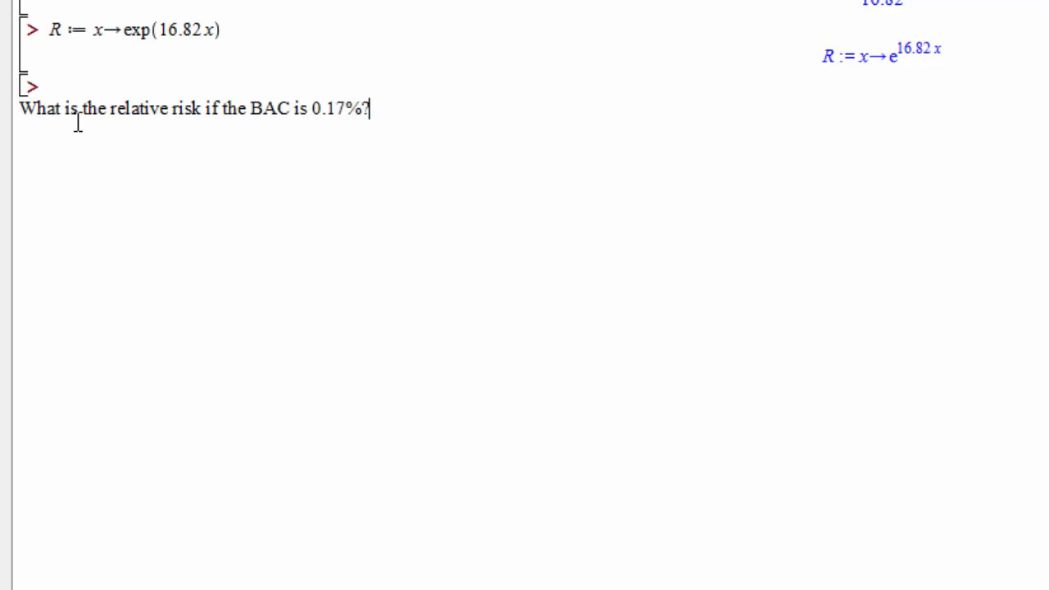
key(Return)
key(ctrl+j)
text(R(0.17))
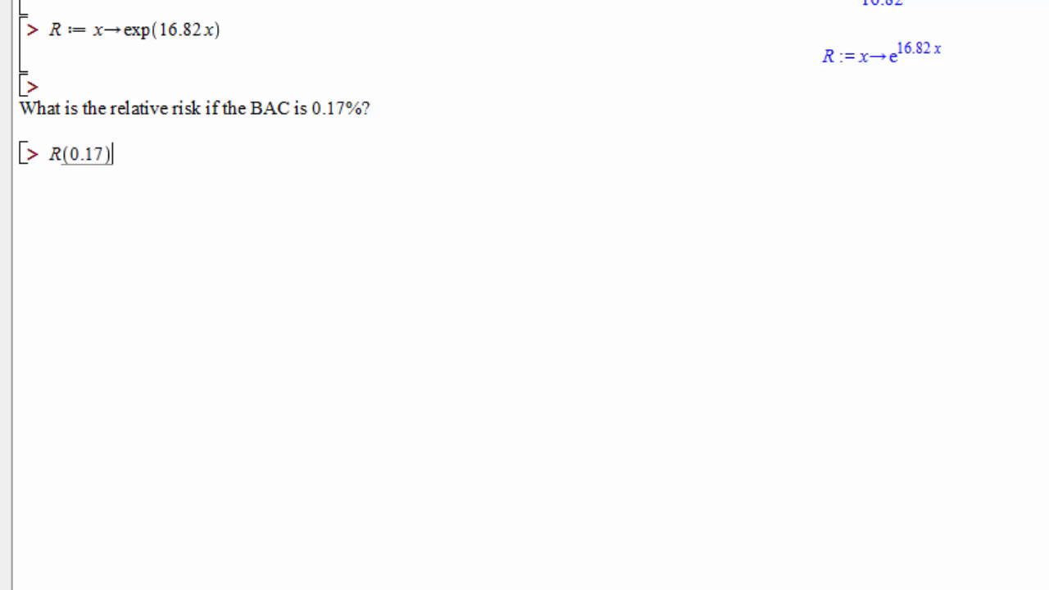
key(Return)
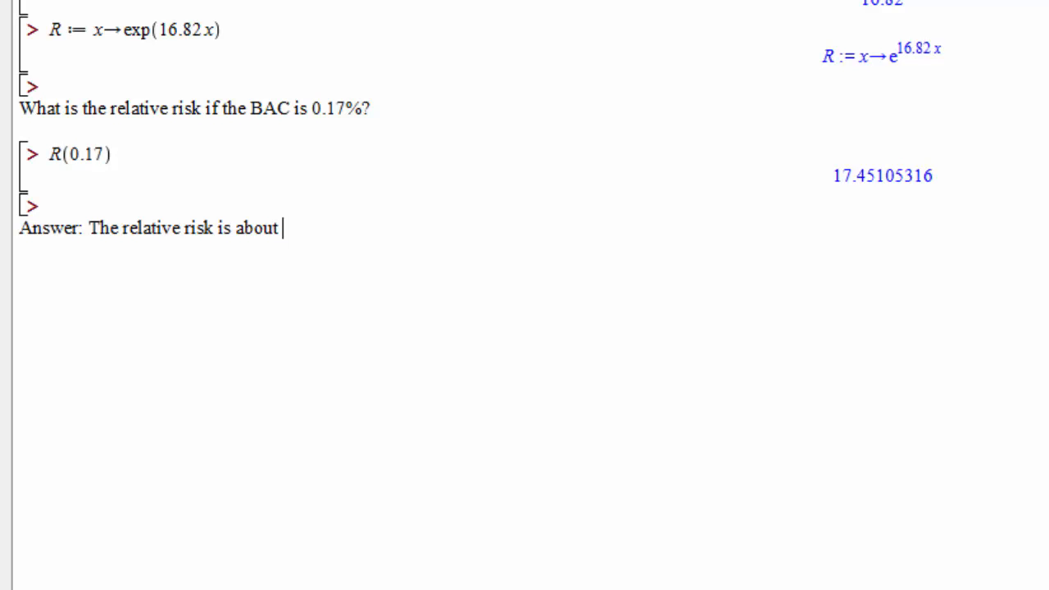
- Complete the text line "Answer: The relative risk is about 17.5." and insert a new math prompt below it
text(17.5)
text(.)
key(ctrl+j)
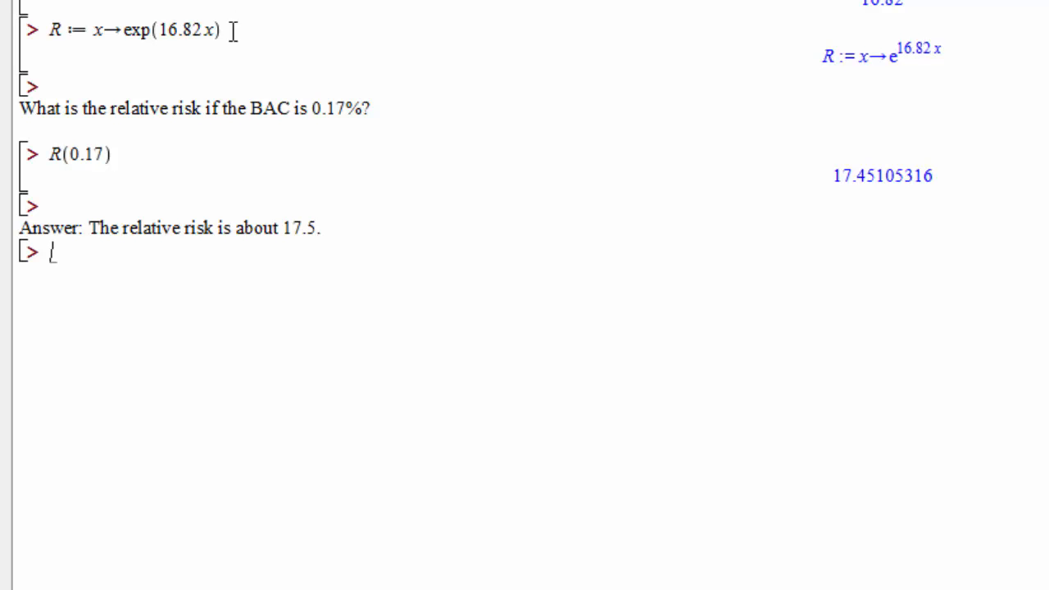
- Add the text question "What BAC would correspond to a relative risk of 100?" and evaluate solve(R(x) = 100) at a math prompt below it
key(ctrl+shift+j)
text(What BAC would correspond to a relative risk of 100?)
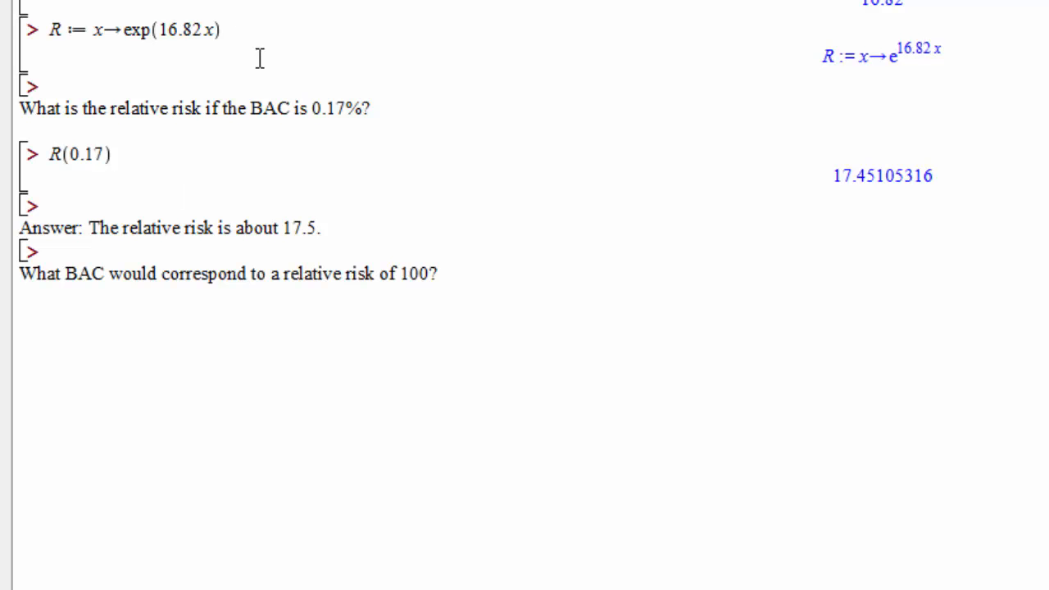
key(ctrl+j)
text(solve()
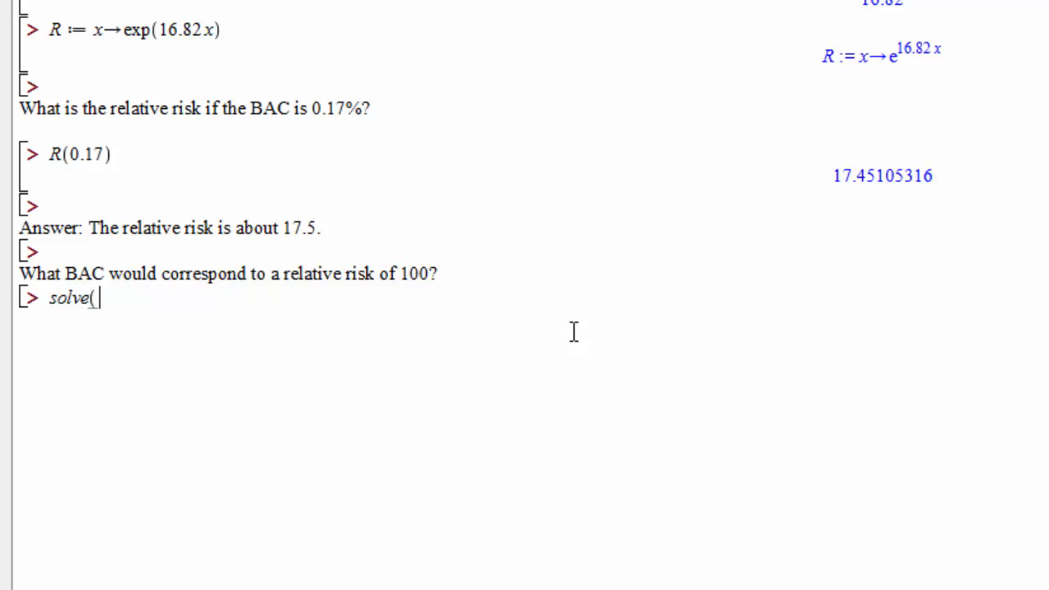
text(R(x) = 100))
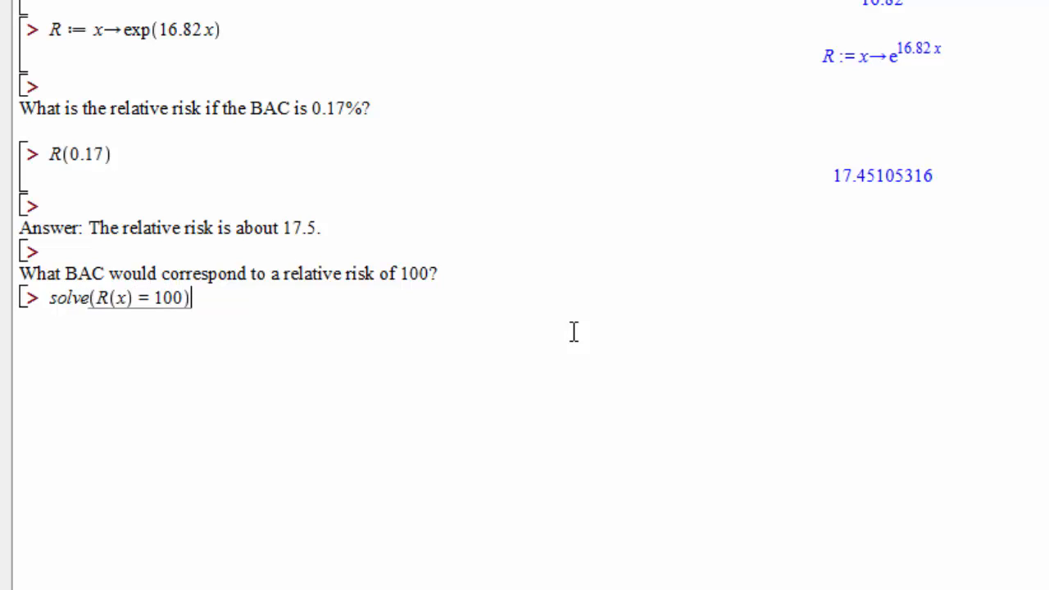
key(Return)
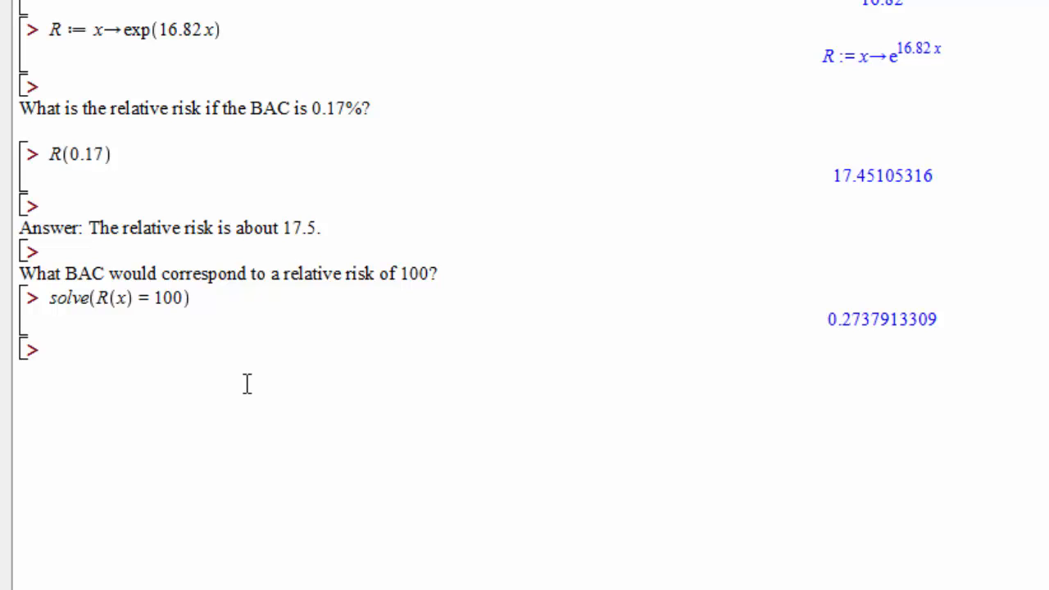
- Evaluate the solution for x to 2 digits with evalf(%, 2)
text(evalf()
text(%)
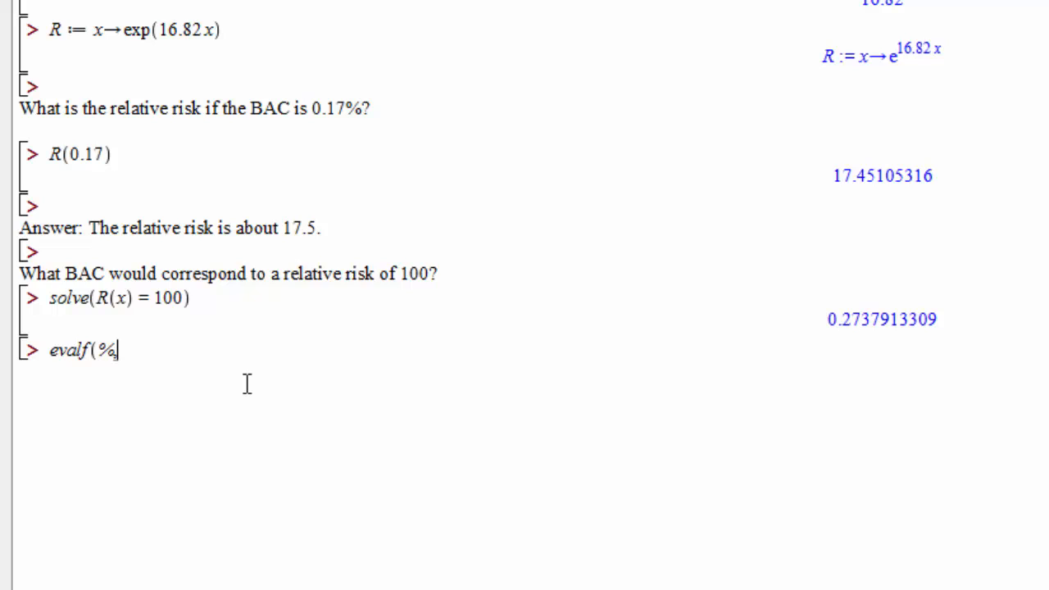
text(, 2))
key(Return)
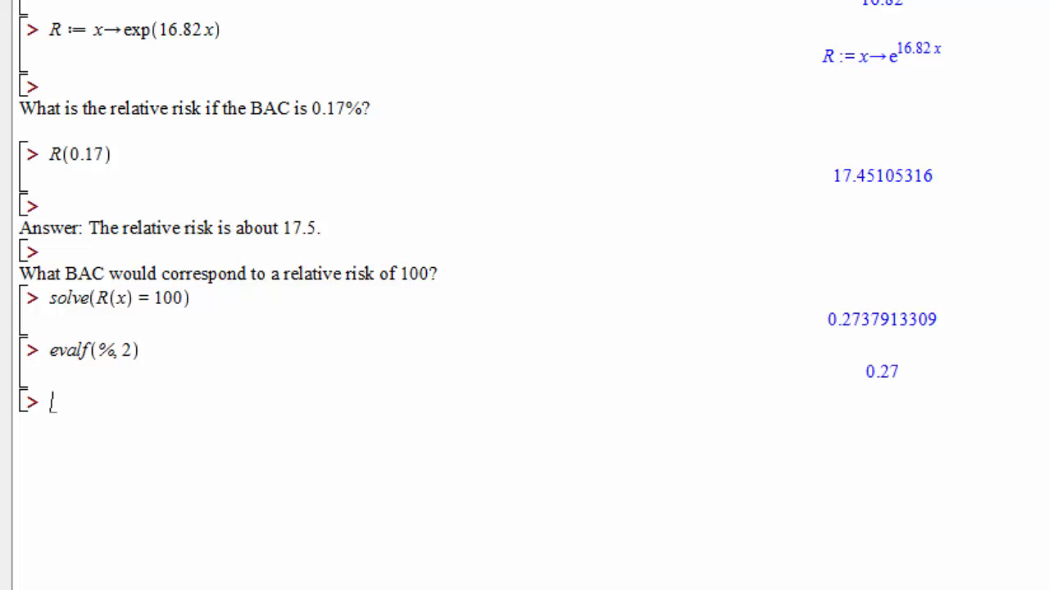
- Add the text line "For a concentration of alcohol on the blood of 0.27%, the relative risk of anaccident is 100" below the rounded solution
key(ctrl+shift+j)
text(For a concentration of alcohol on the blood of)
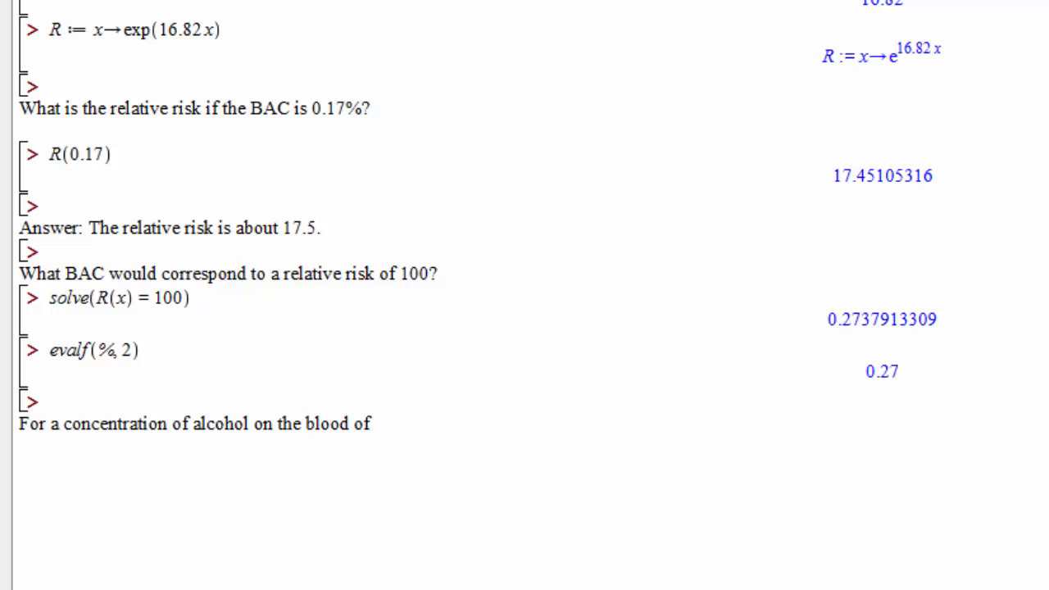
text( 0.27%, the relative risk)
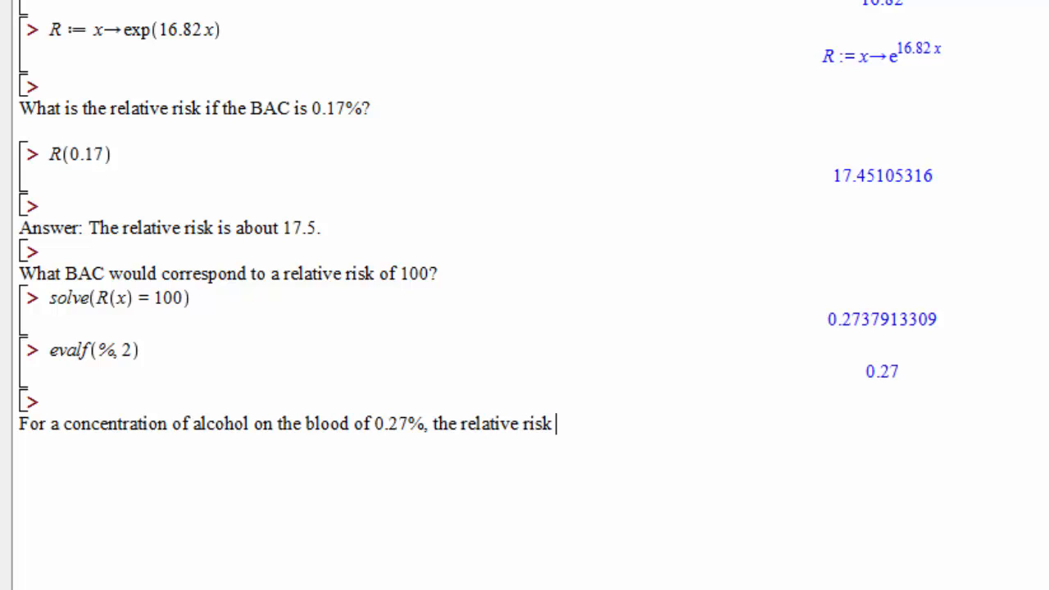
text( of anaccident is 100)
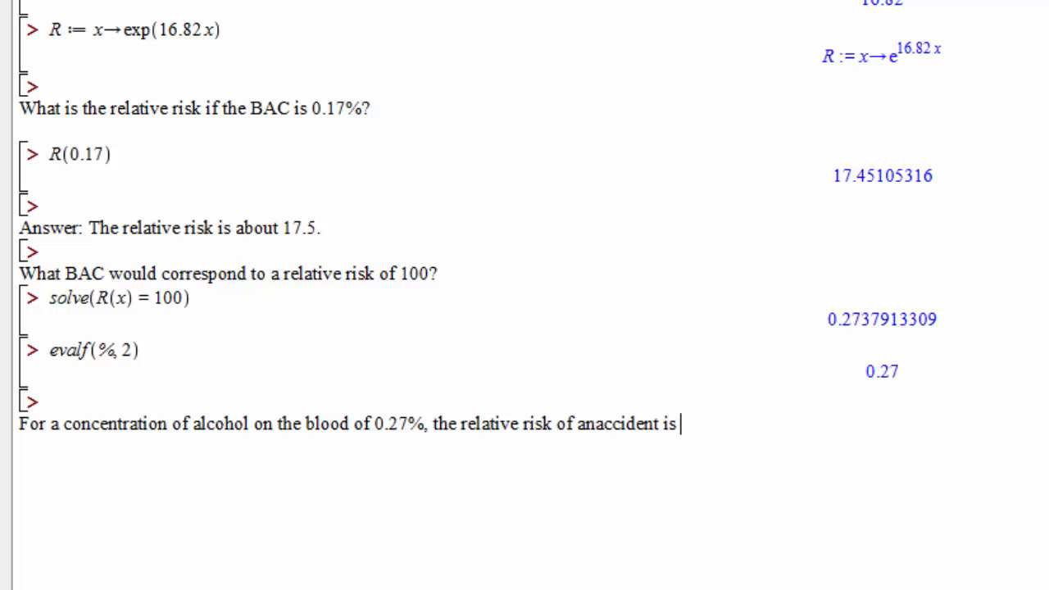